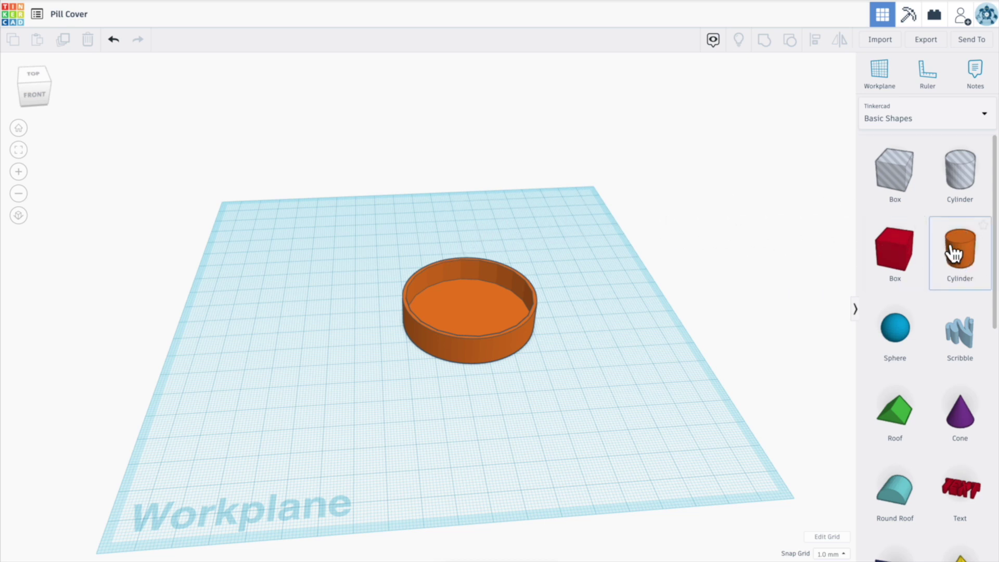
- Add a new cylinder beside the orange cap and colour it blue
left_click_drag(962, 250, 272, 361)
left_click(757, 107)
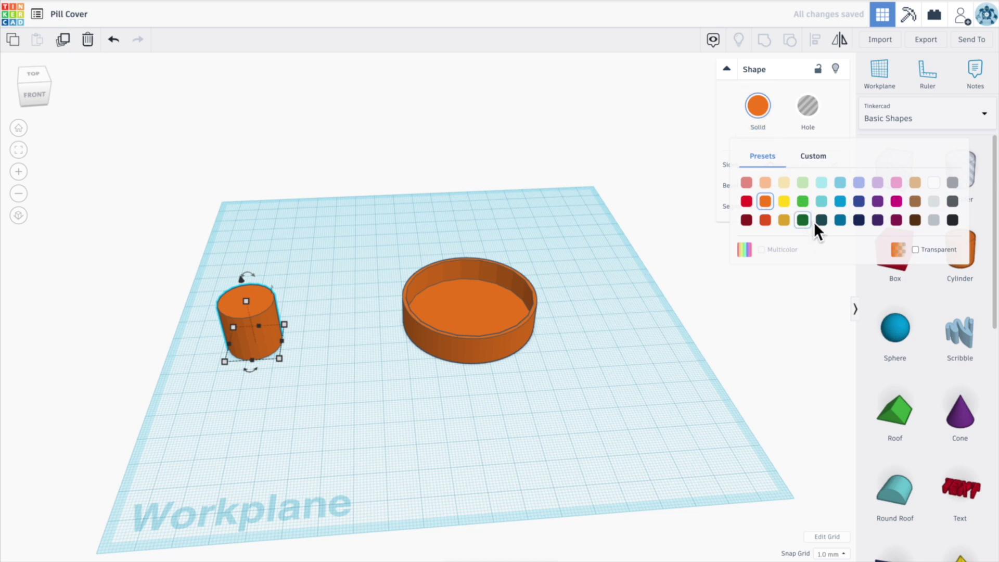
left_click(836, 220)
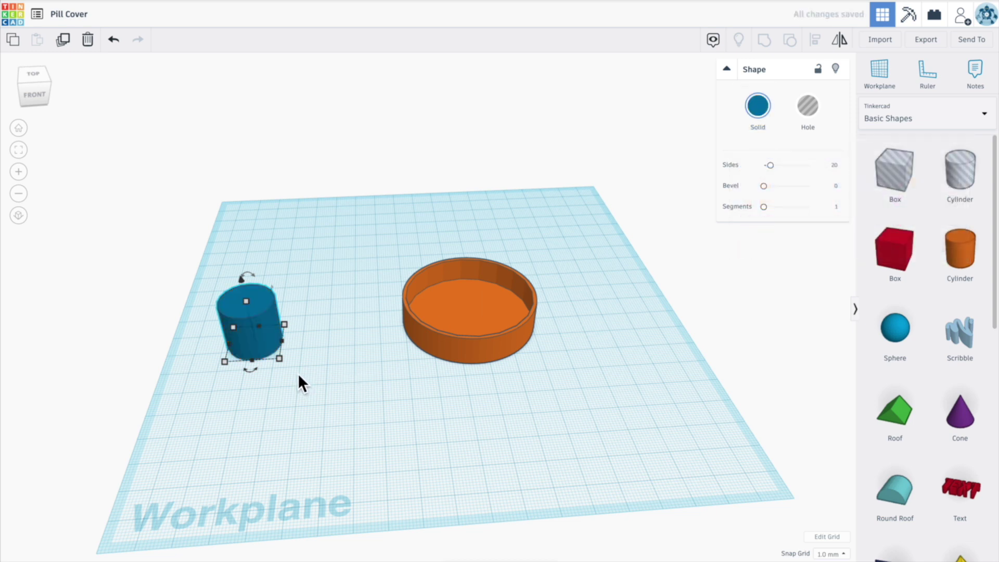
left_click(286, 386)
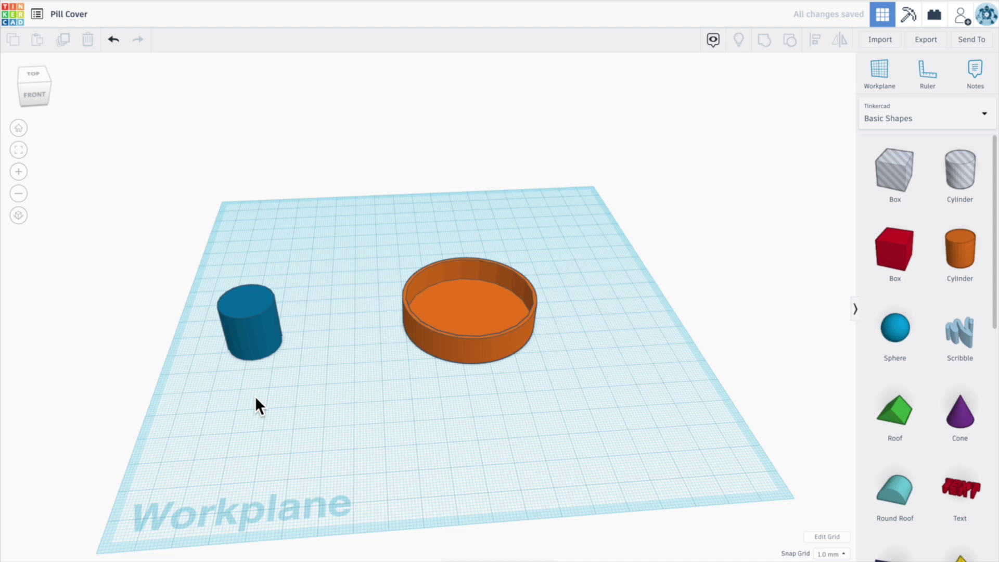
- Set the blue cylinder's height and width to 35 mm
left_click(255, 341)
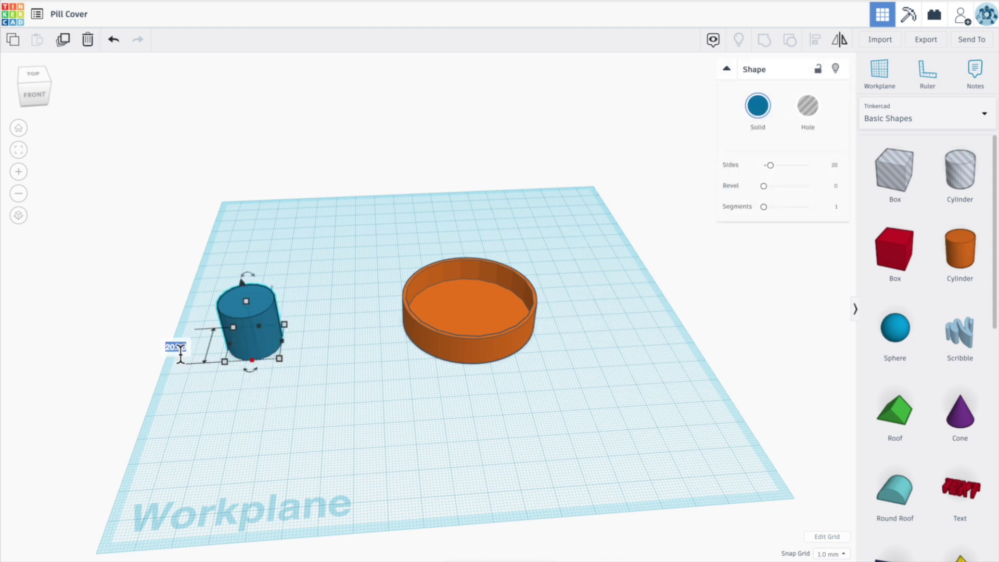
type("35")
key("Return")
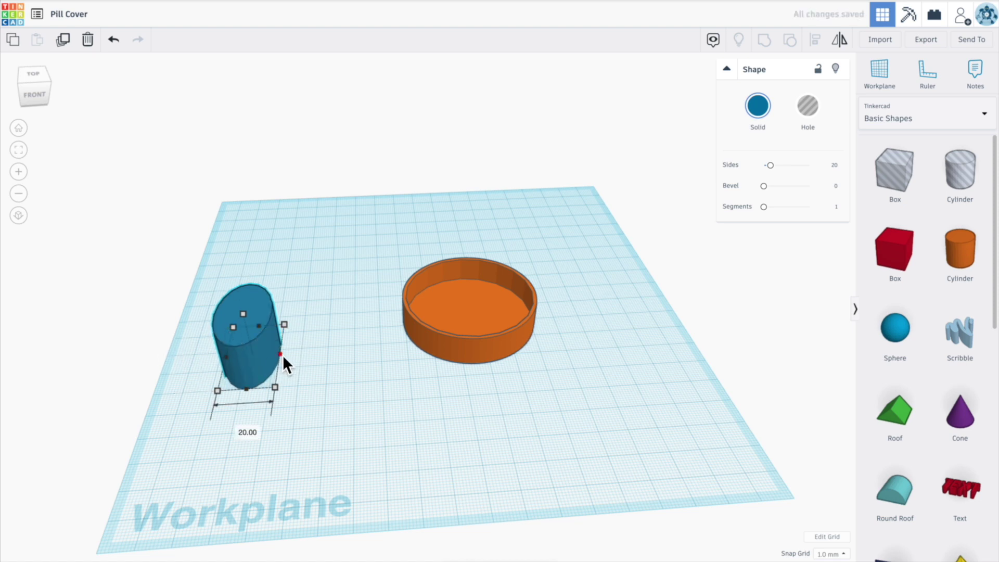
left_click(237, 428)
type("35")
key("Return")
left_click(342, 460)
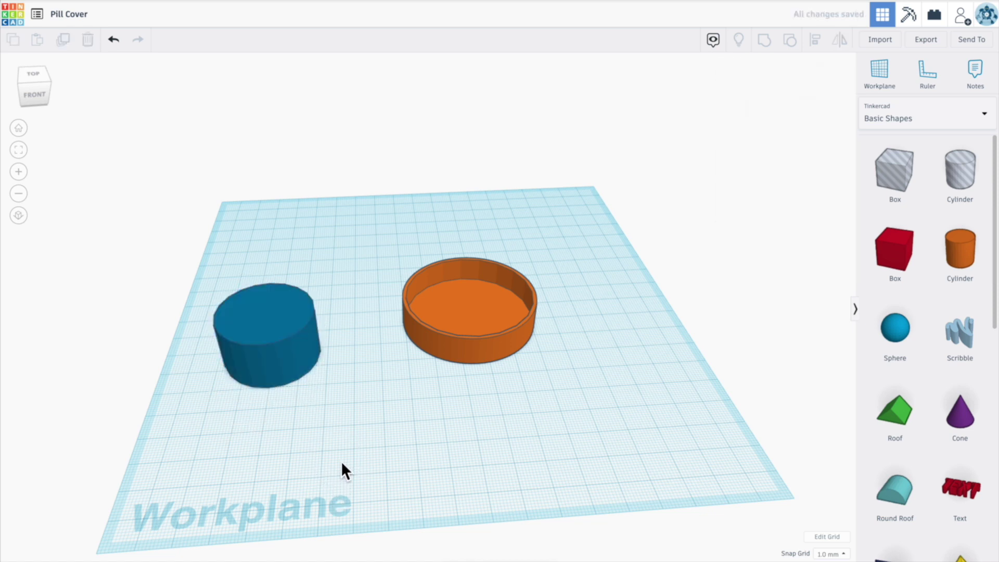
- Duplicate the blue cylinder and turn the back copy into a hole
mouse_move(273, 361)
left_mouse_down()
mouse_move(279, 286)
mouse_move(292, 378)
mouse_move(273, 379)
left_mouse_up()
left_click(62, 40)
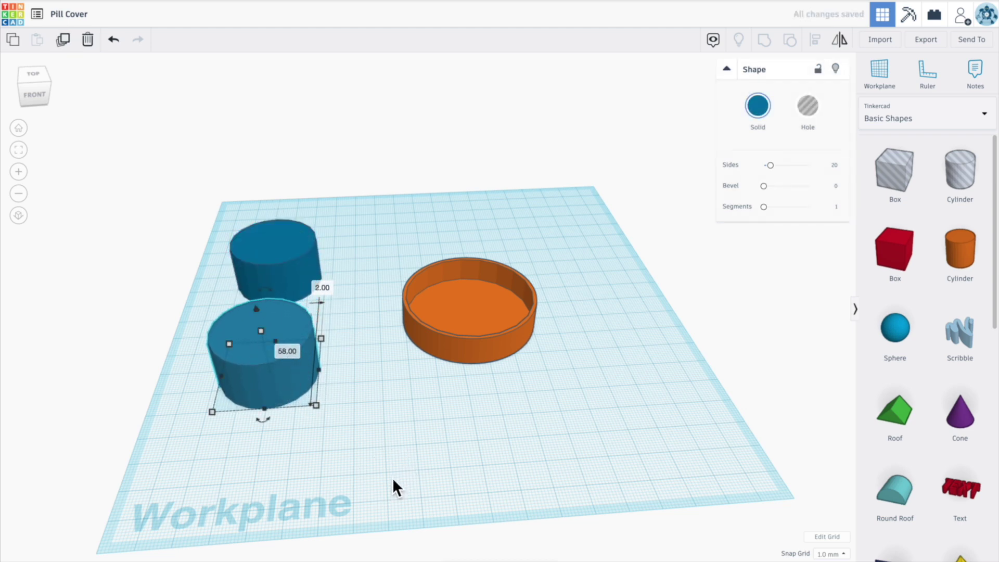
left_click(388, 478)
left_click(267, 390)
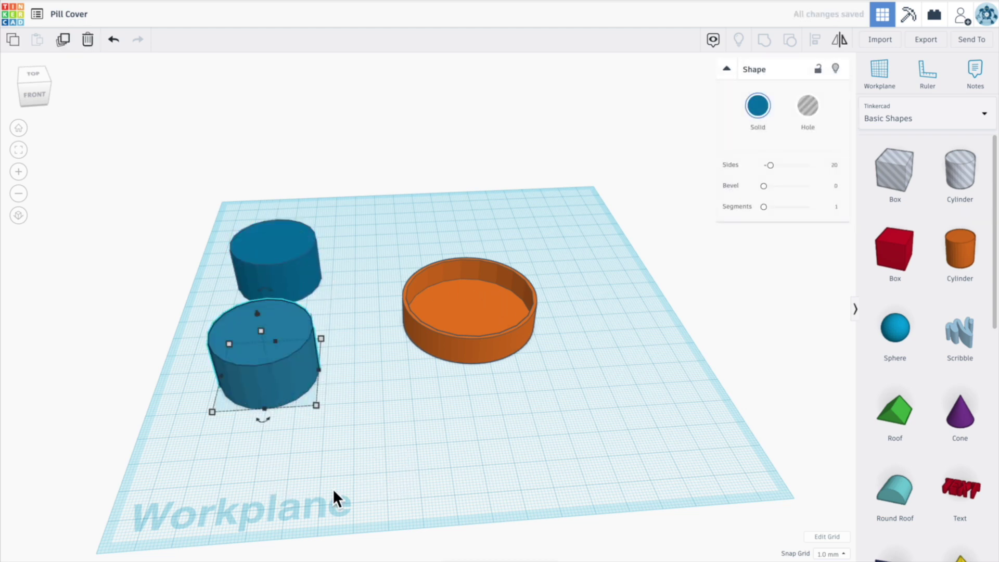
left_click(534, 380)
left_click_drag(373, 227, 526, 336)
left_click(274, 258)
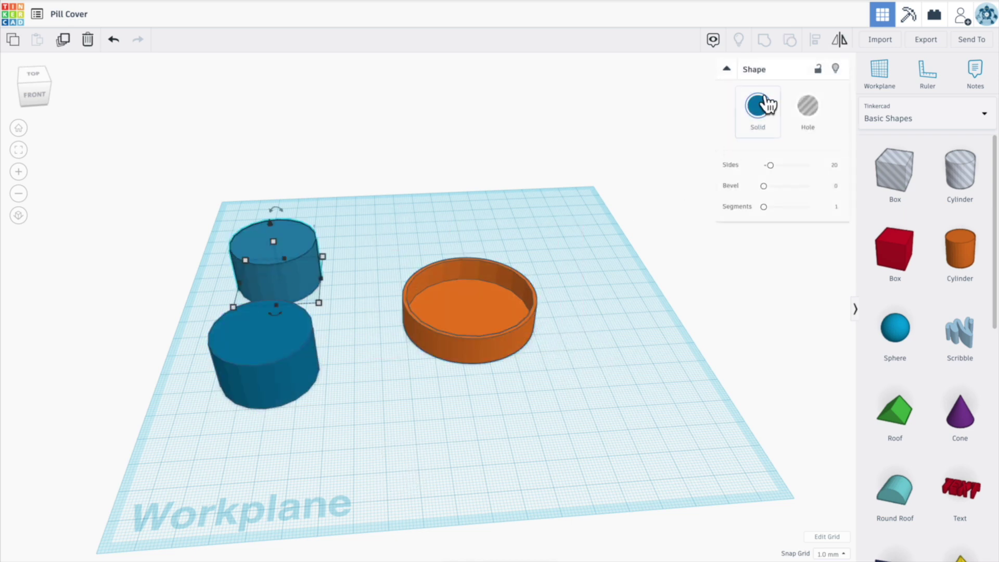
left_click(808, 106)
left_click(613, 451)
- Ungroup the orange cap into its parts, then regroup it into one piece
left_click_drag(367, 219, 576, 411)
left_click(795, 40)
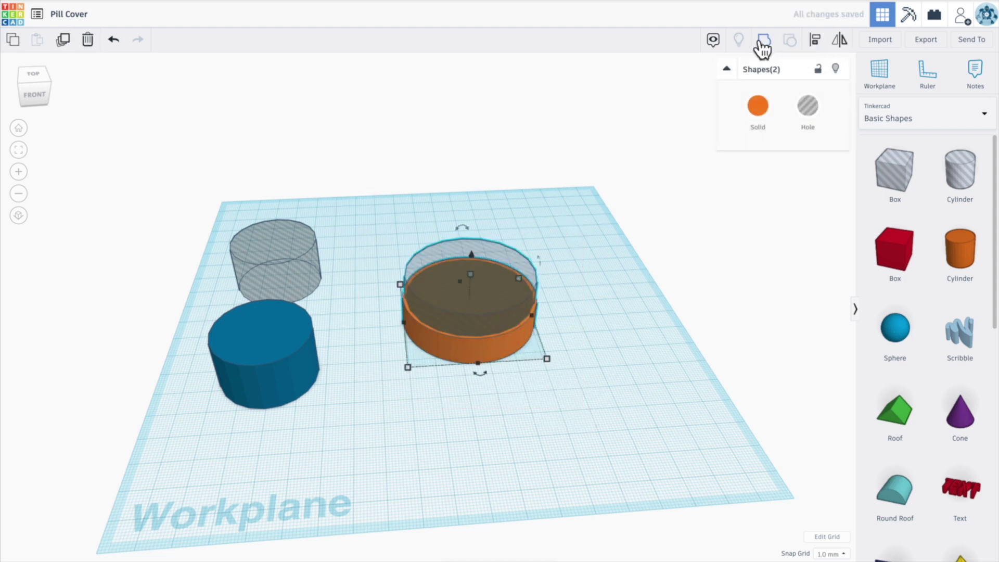
left_click(766, 44)
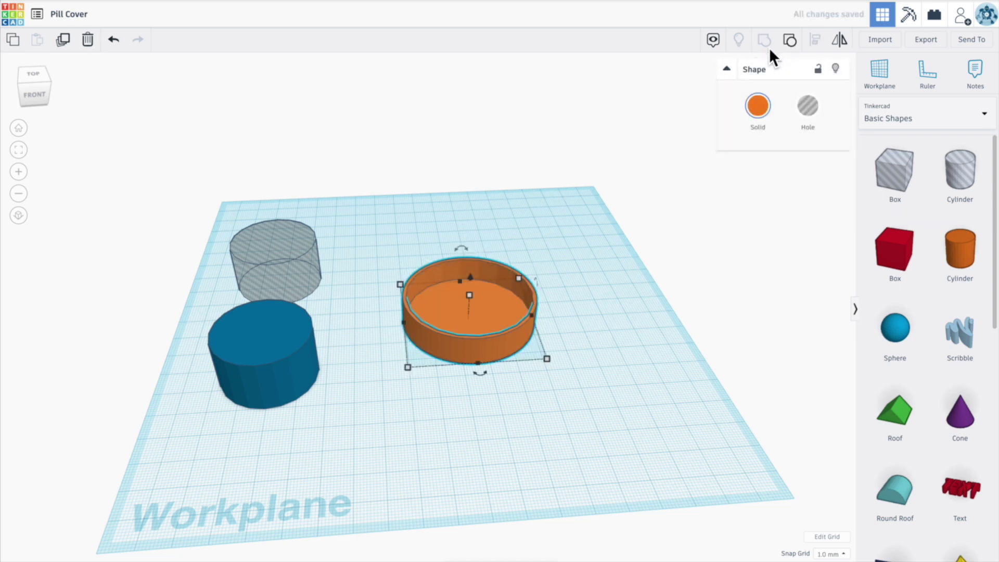
left_click(363, 477)
- Set the solid blue cylinder's depth and width to 37 mm
left_click(295, 248)
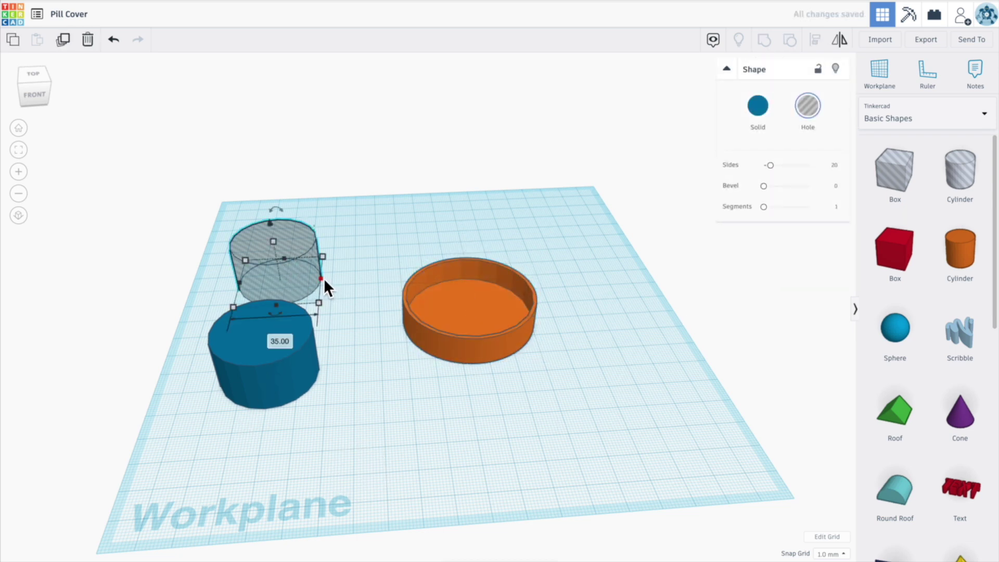
left_click(264, 381)
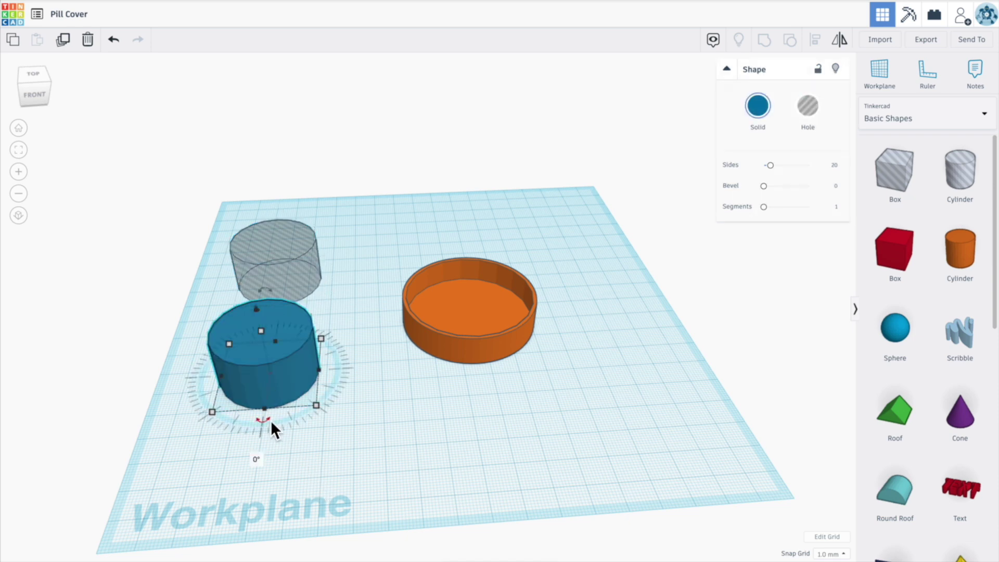
left_click(166, 379)
type("37")
key("Return")
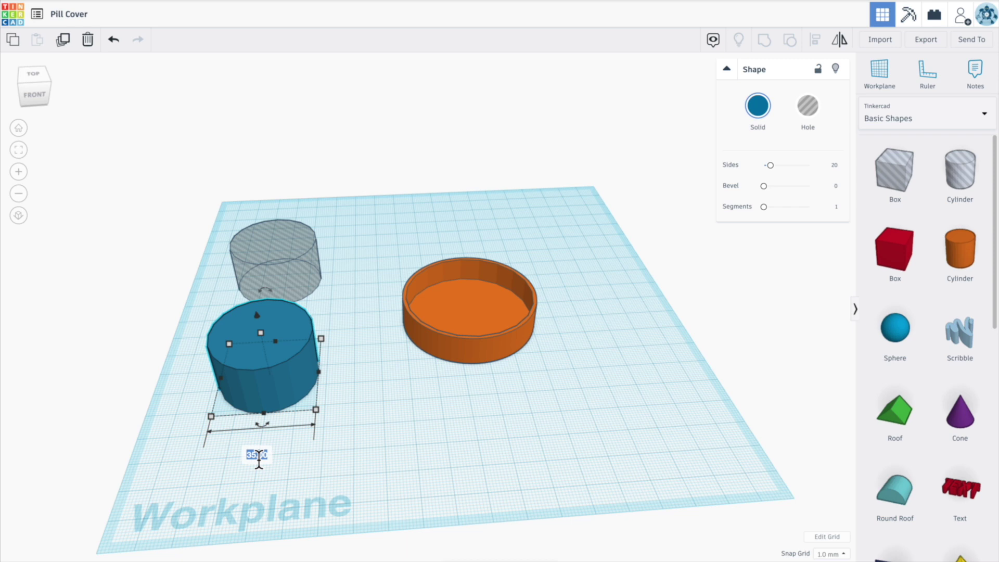
type("37")
key("Return")
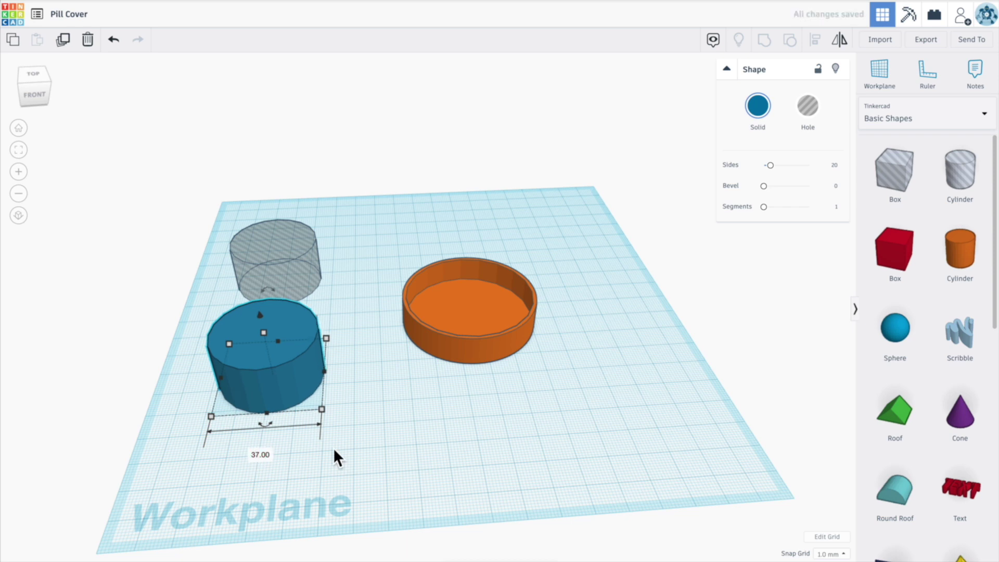
left_click(342, 475)
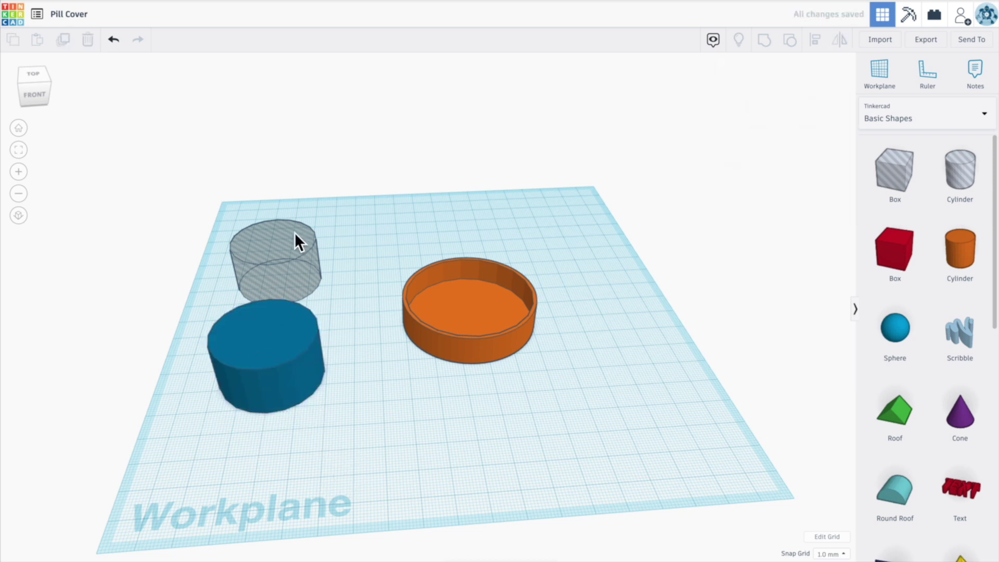
- Move the hole cylinder onto the blue cylinder and centre them with Align
left_click(281, 246)
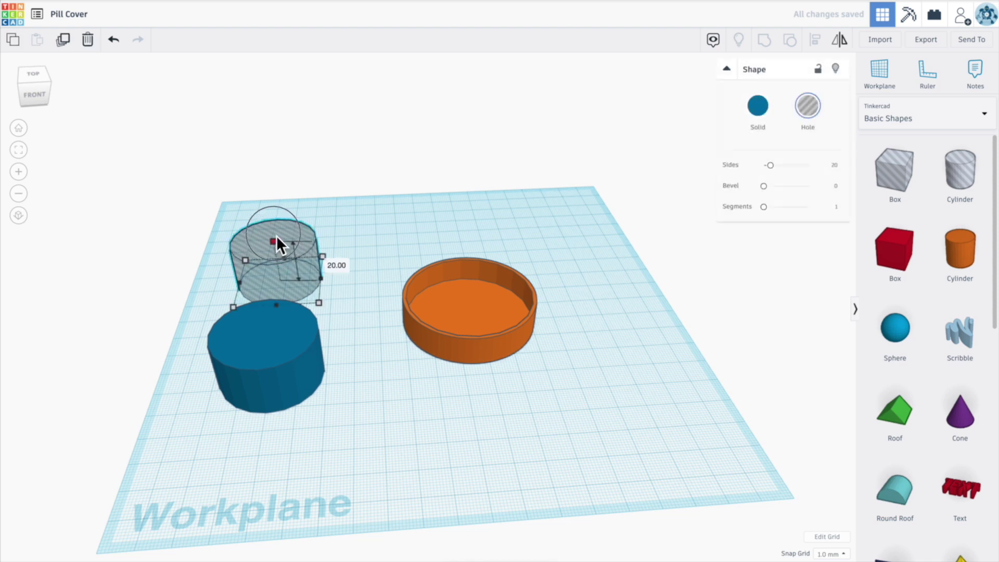
left_click_drag(275, 235, 279, 379)
left_click_drag(183, 255, 359, 466)
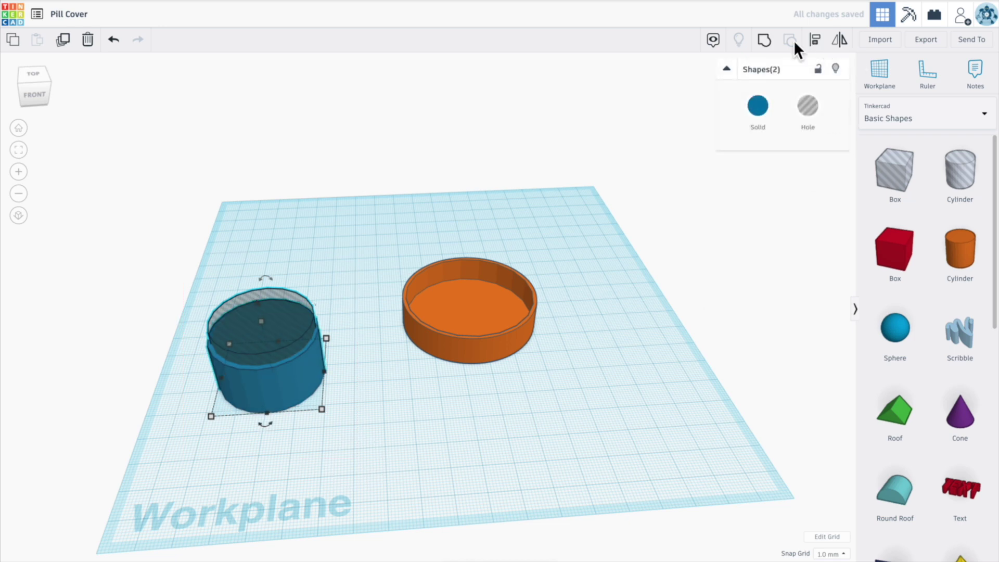
left_click(815, 40)
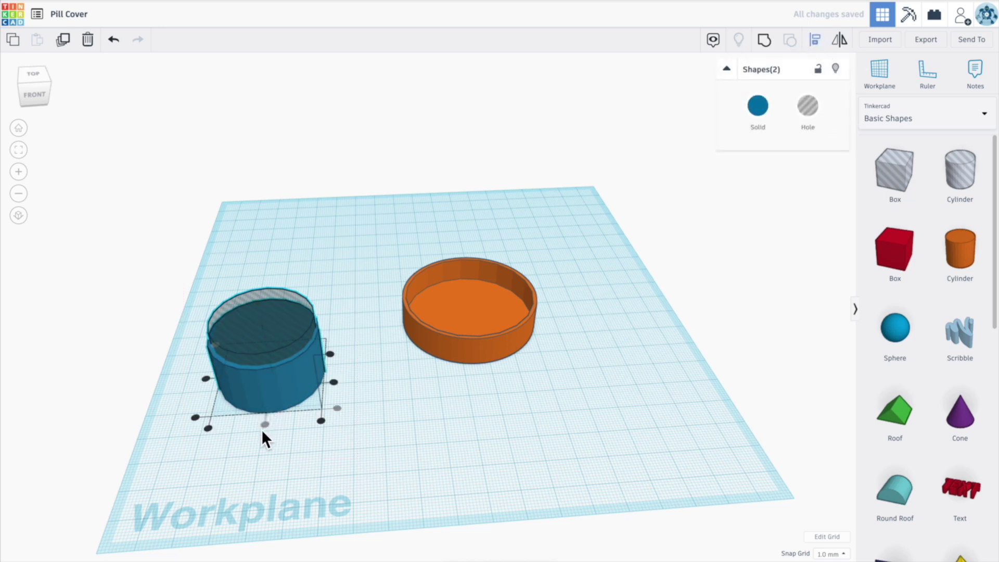
left_click(206, 378)
left_click(383, 483)
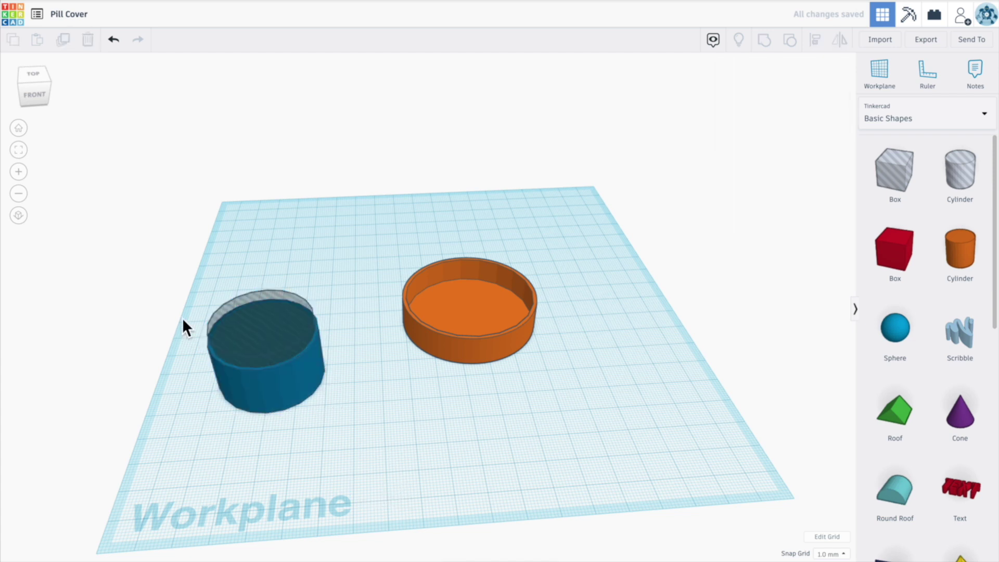
- Group the blue cylinder and hole into a hollow tube open at the top
left_click_drag(190, 267, 361, 437)
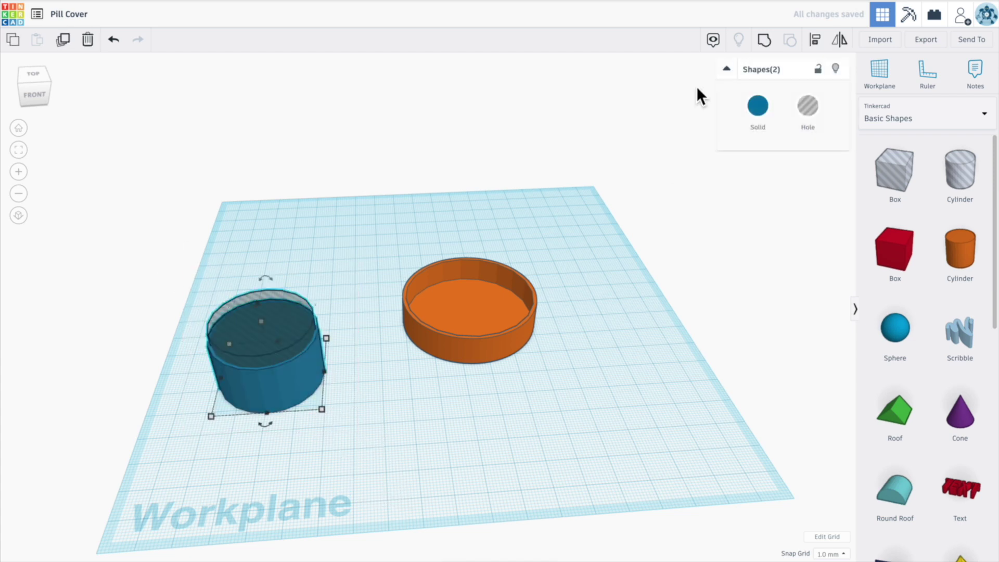
left_click(764, 46)
left_click(447, 449)
mouse_move(401, 453)
right_mouse_down()
mouse_move(397, 532)
mouse_move(425, 488)
mouse_move(420, 435)
mouse_move(394, 438)
right_mouse_up()
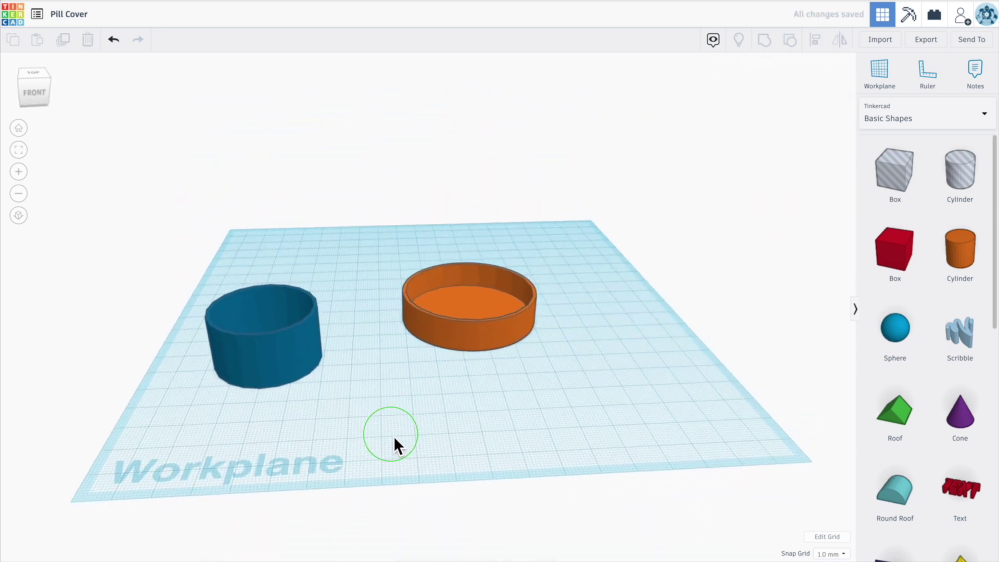
- Undo the grouping, lower the blue cylinder to 16 mm and raise the hole 1 mm
left_click(112, 40)
left_click(281, 342)
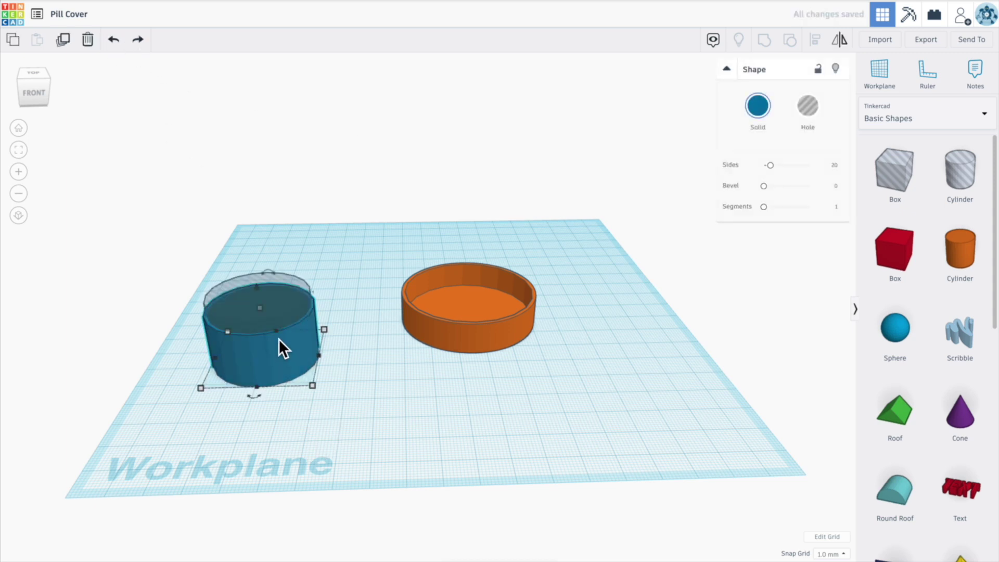
left_click_drag(263, 311, 265, 333)
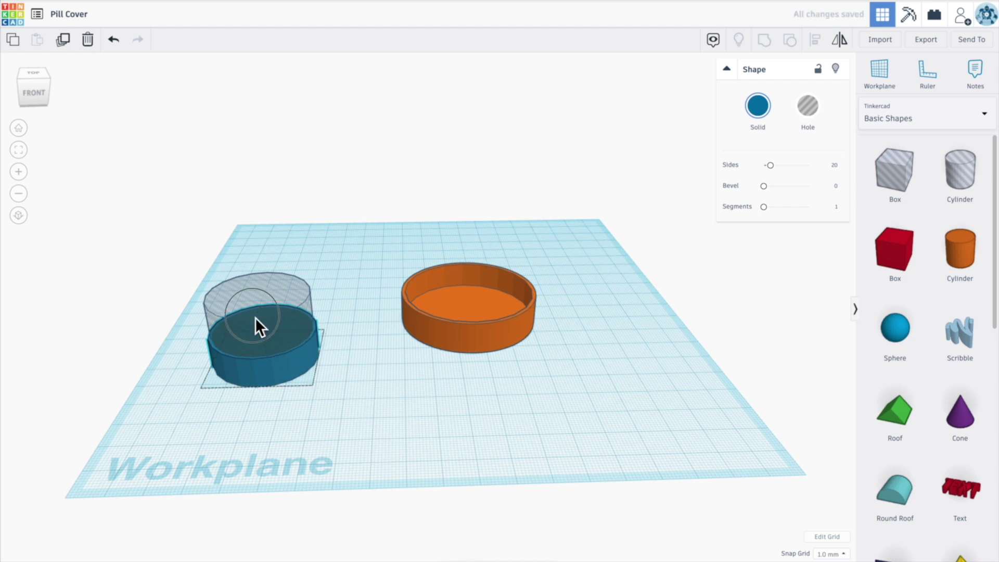
left_click(255, 321)
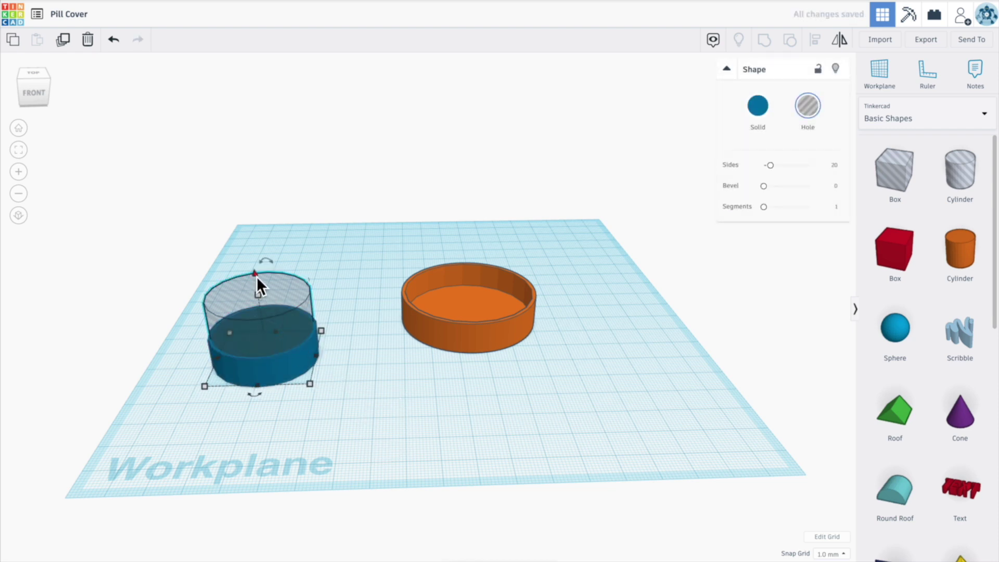
left_click_drag(257, 277, 257, 273)
left_click(394, 449)
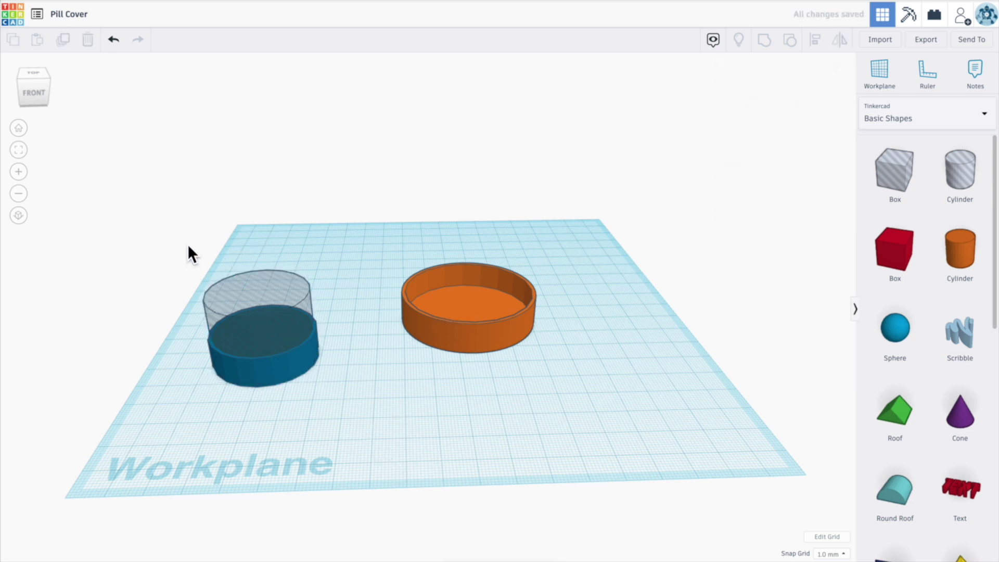
- Group the hole with the blue cylinder, inspect the cup, then ungroup it again
left_click_drag(188, 244, 364, 419)
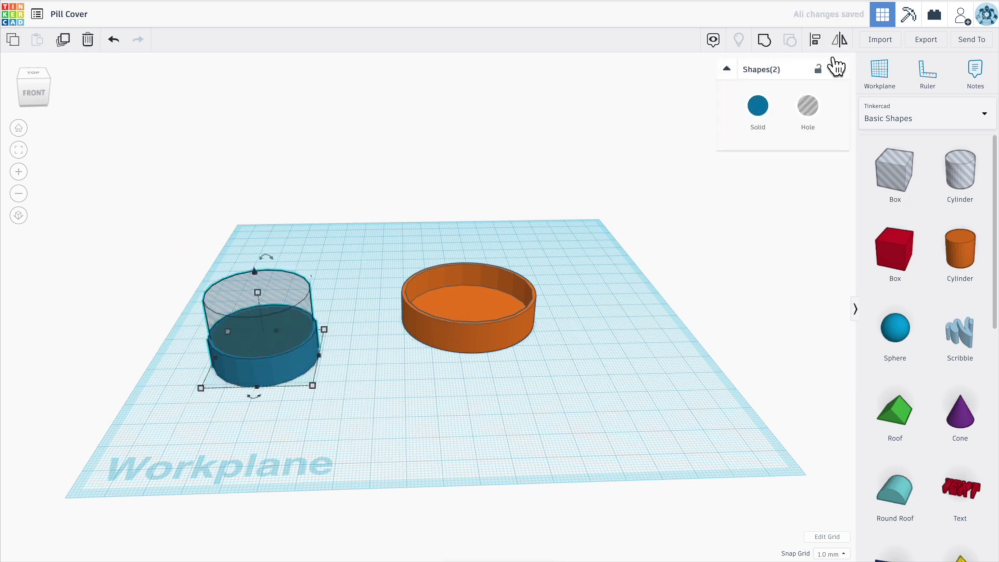
left_click(762, 42)
mouse_move(391, 399)
right_mouse_down()
mouse_move(412, 485)
mouse_move(391, 401)
right_mouse_up()
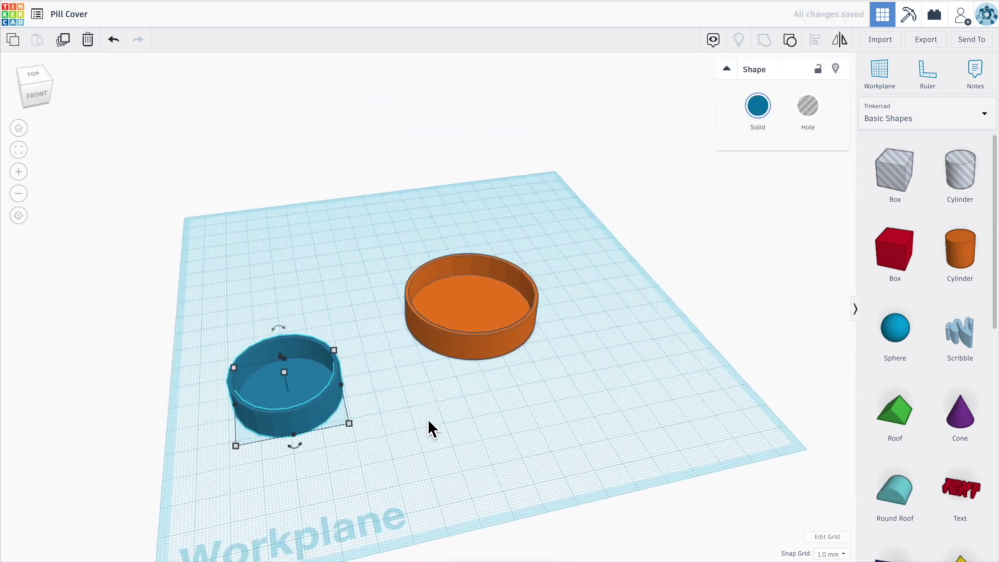
right_click_drag(429, 463, 325, 426)
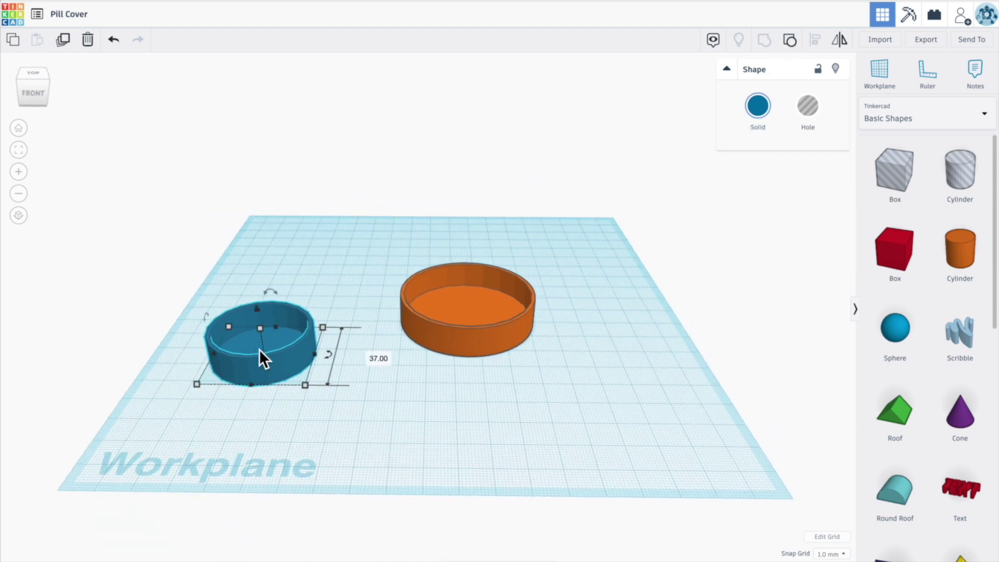
left_click(282, 407)
left_click(277, 370)
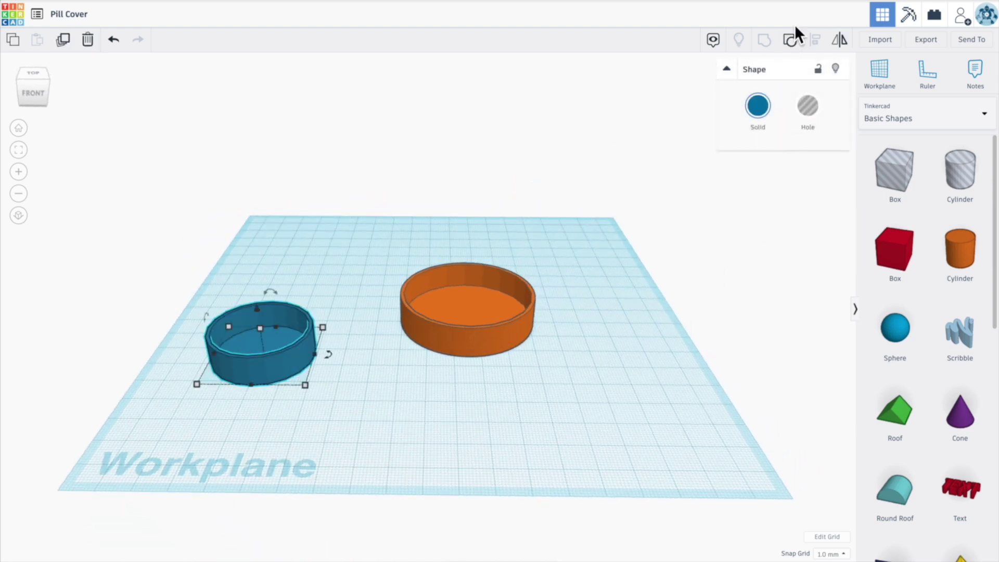
left_click(790, 40)
left_click(241, 527)
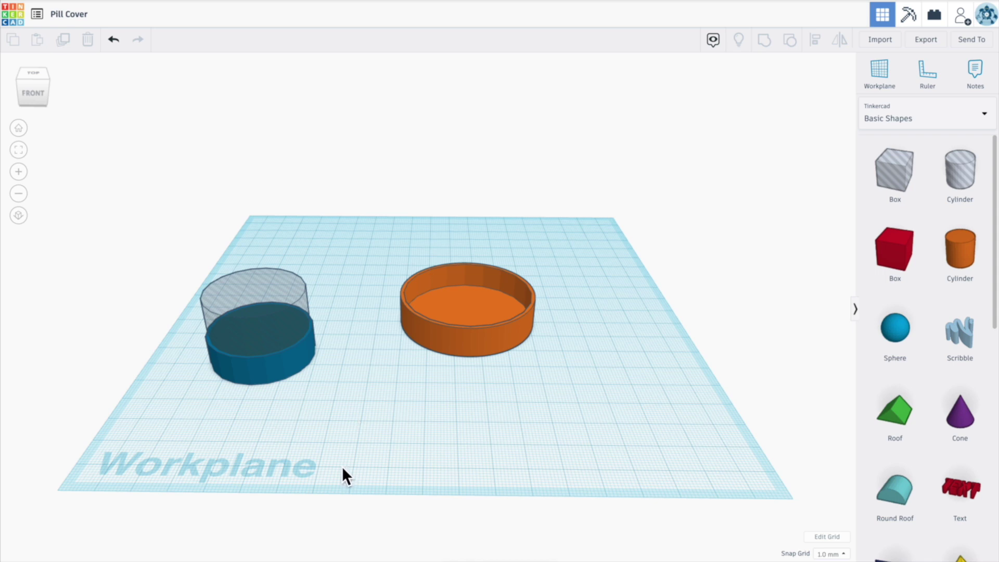
- Slice the pill cover in Cura, then drag the model down below the build plate
left_click_drag(165, 230, 343, 422)
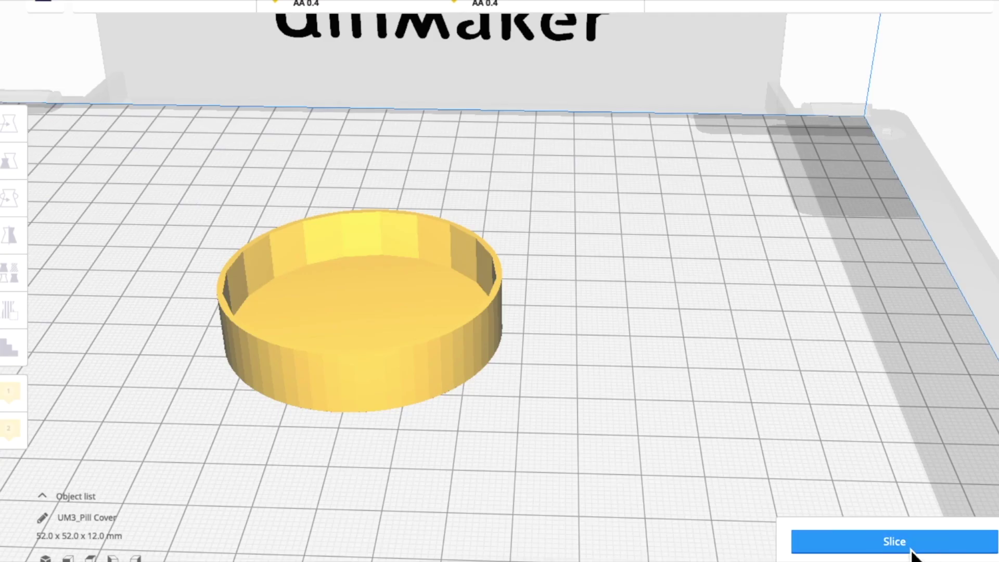
left_click(910, 542)
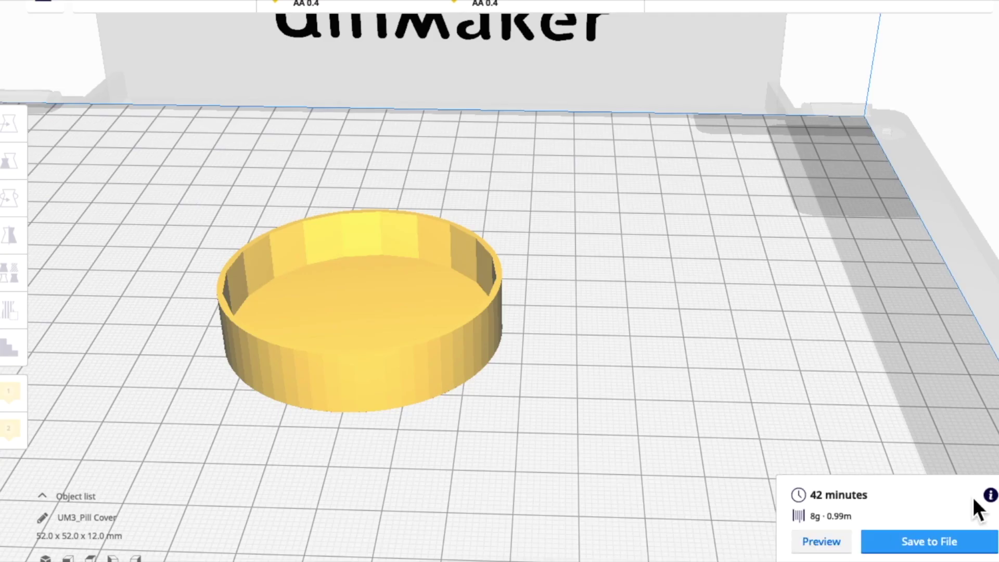
left_click(322, 284)
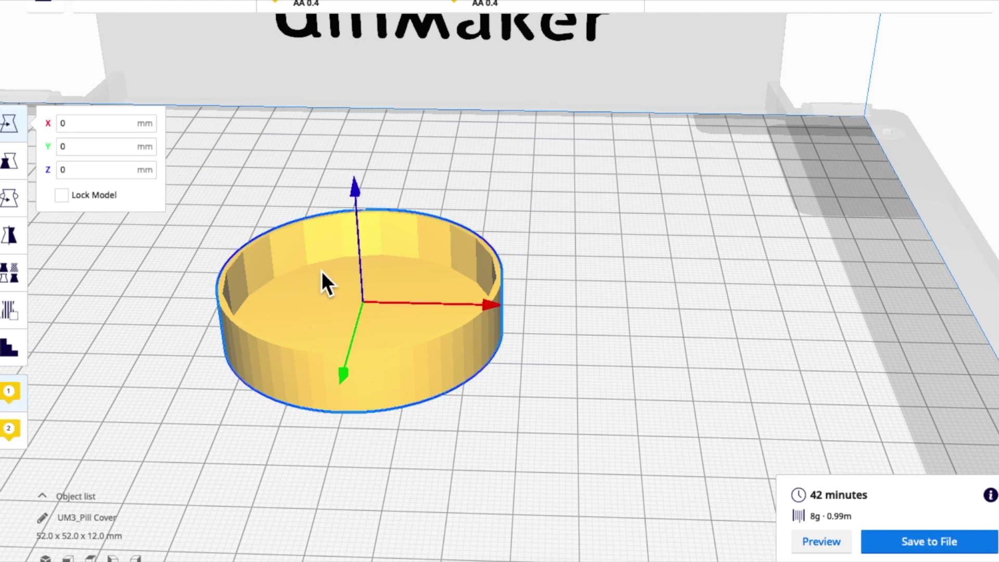
left_click_drag(355, 188, 364, 238)
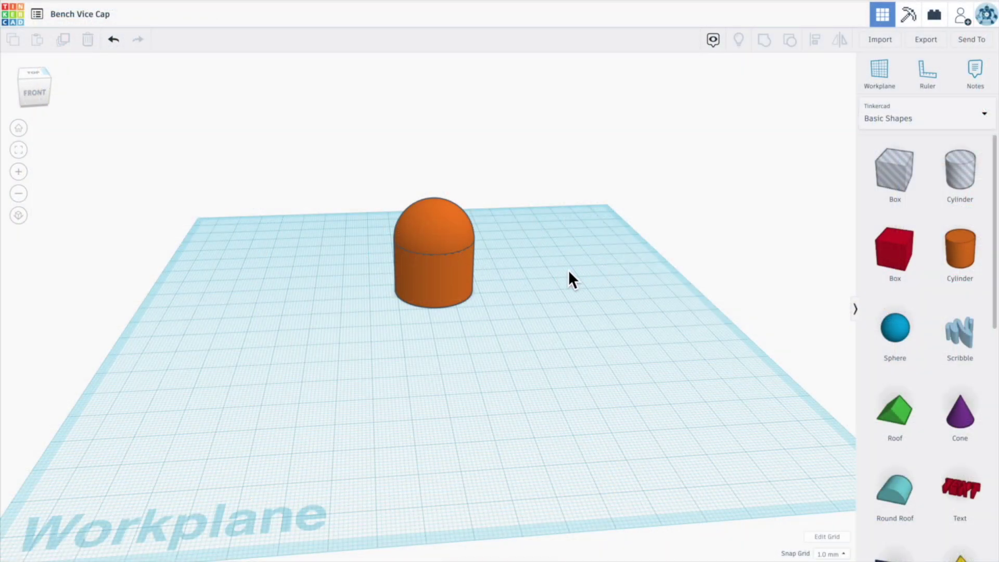
- Orbit around the orange domed cap, up to a high view and back to the front
right_click_drag(570, 267, 462, 353)
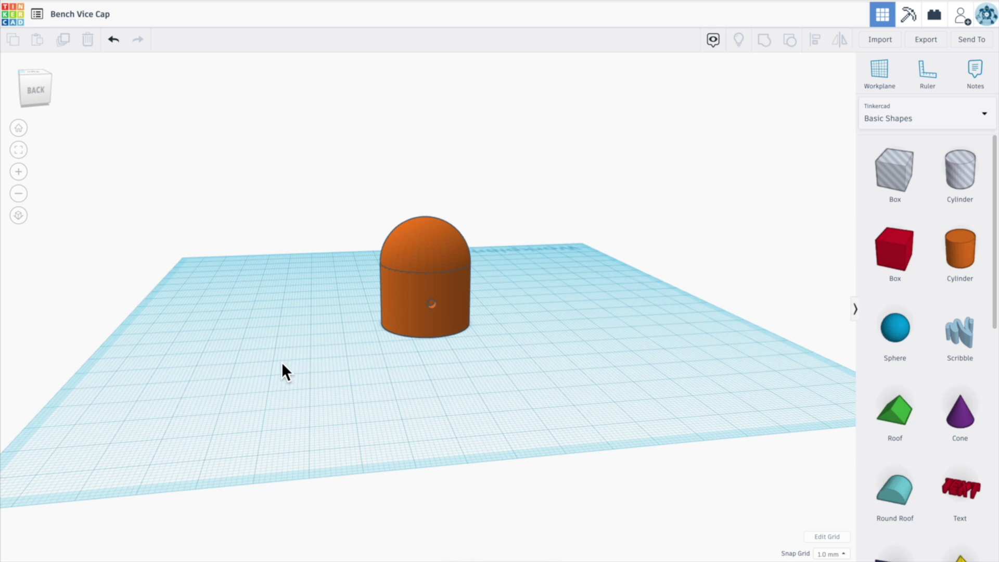
right_click_drag(196, 348, 468, 253)
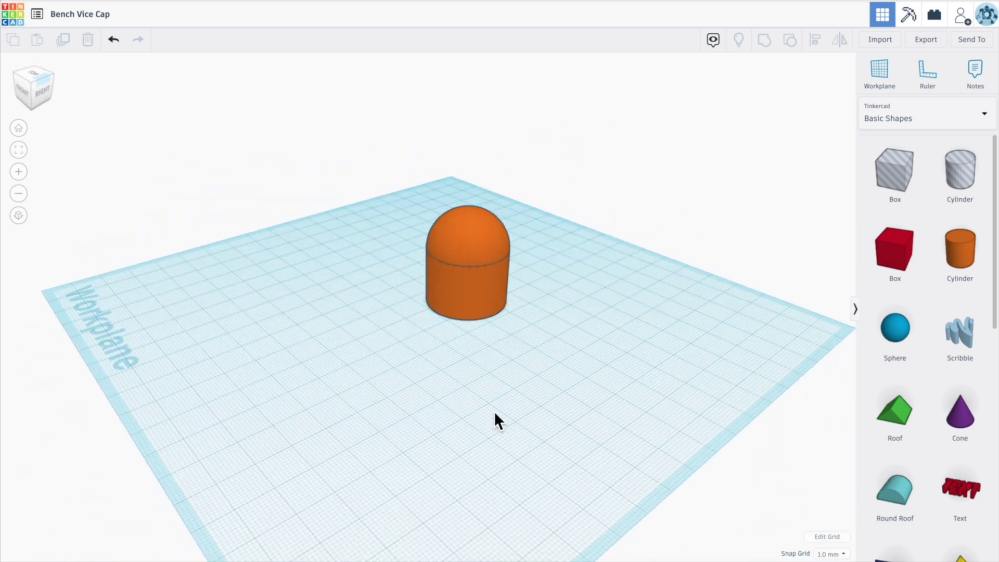
right_click_drag(360, 396, 516, 400)
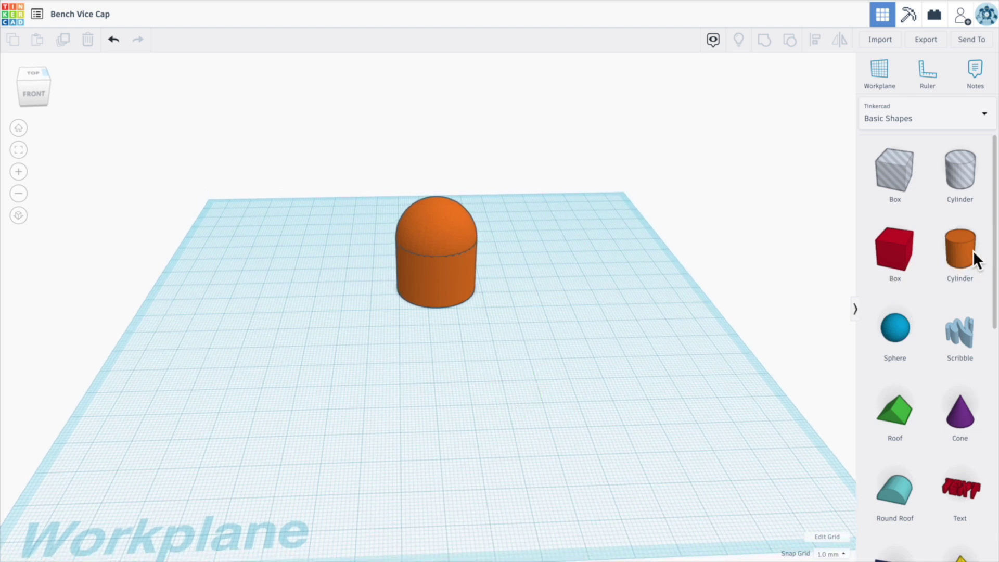
- Add a new cylinder and colour it dark green
left_click_drag(962, 258, 239, 410)
left_click(758, 105)
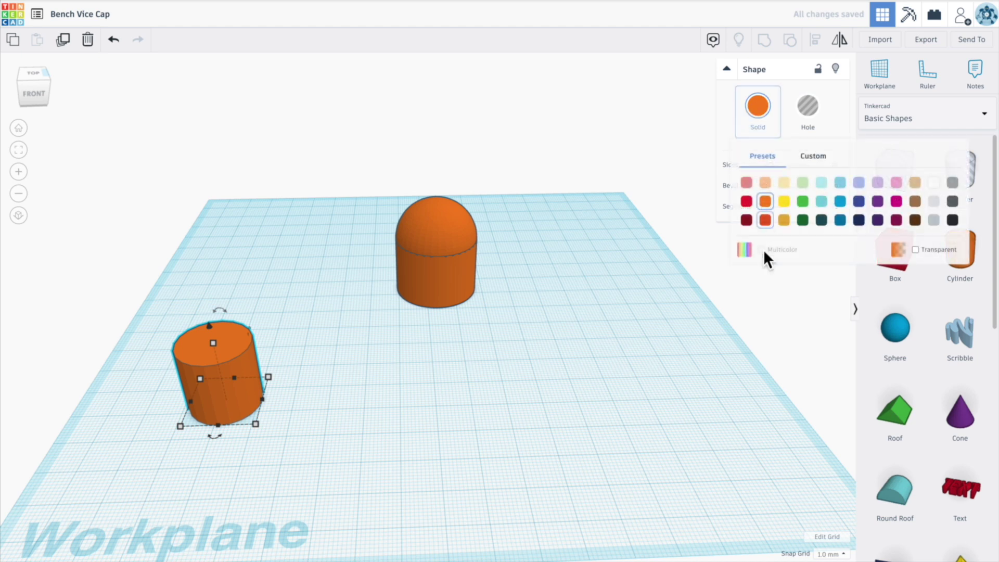
left_click(821, 220)
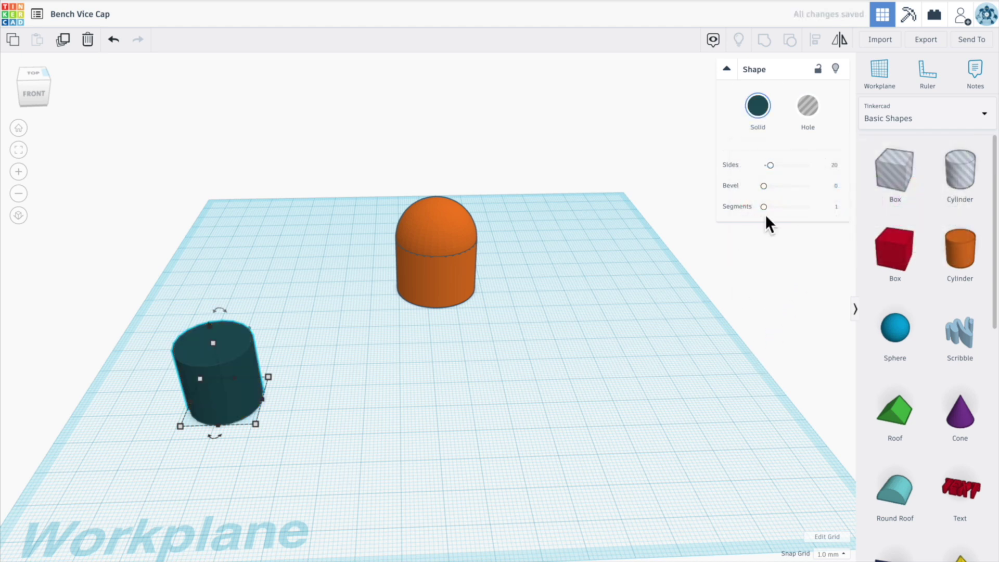
left_click(758, 106)
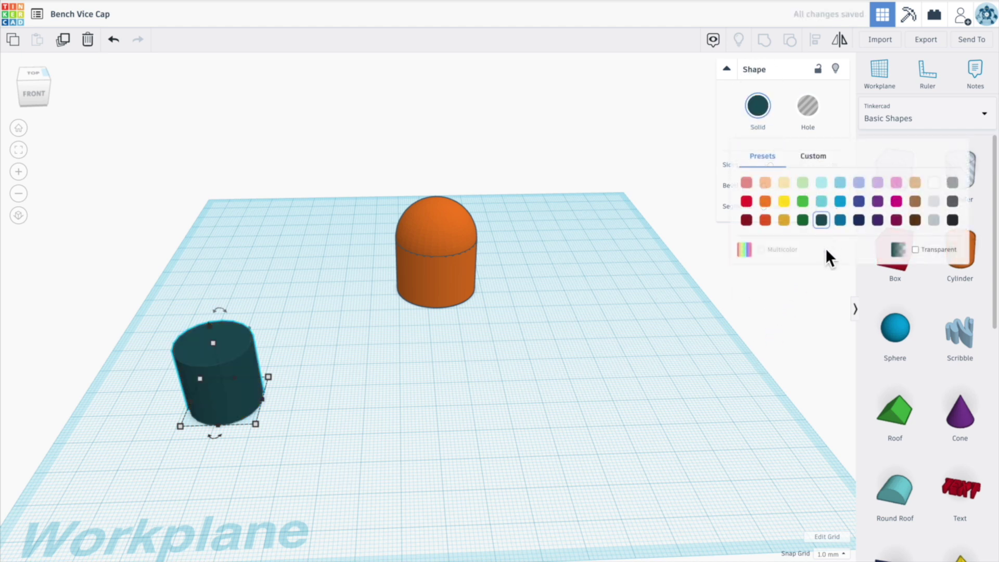
left_click(803, 221)
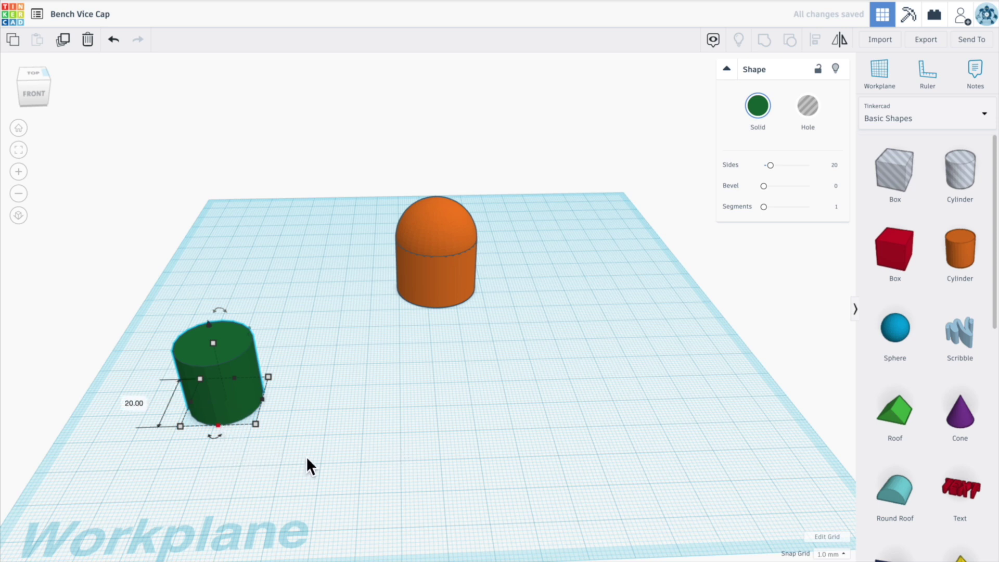
- Size the green cylinder to 25 by 25 mm and move it left of the orange cap
type("25")
key("Return")
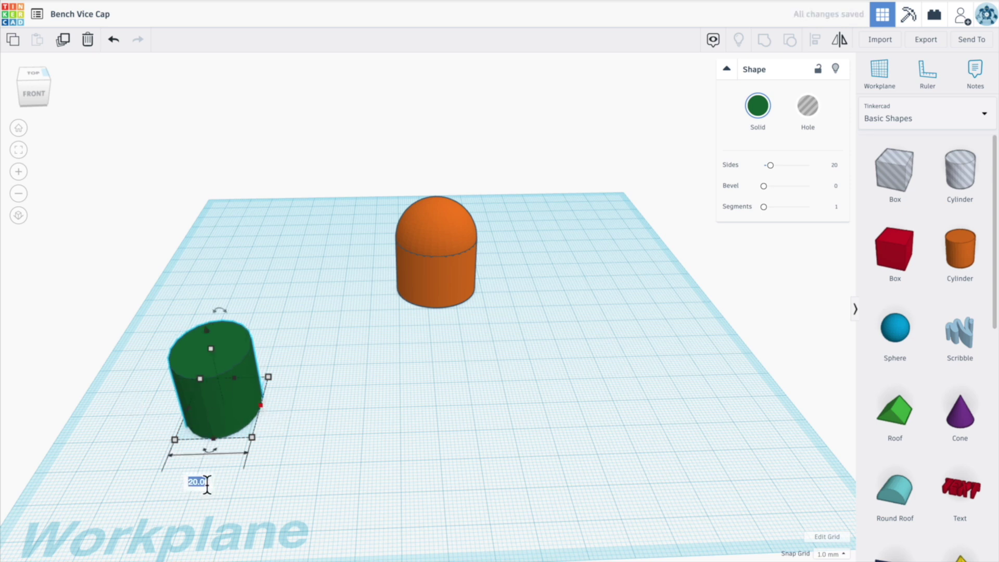
type("25")
key("Return")
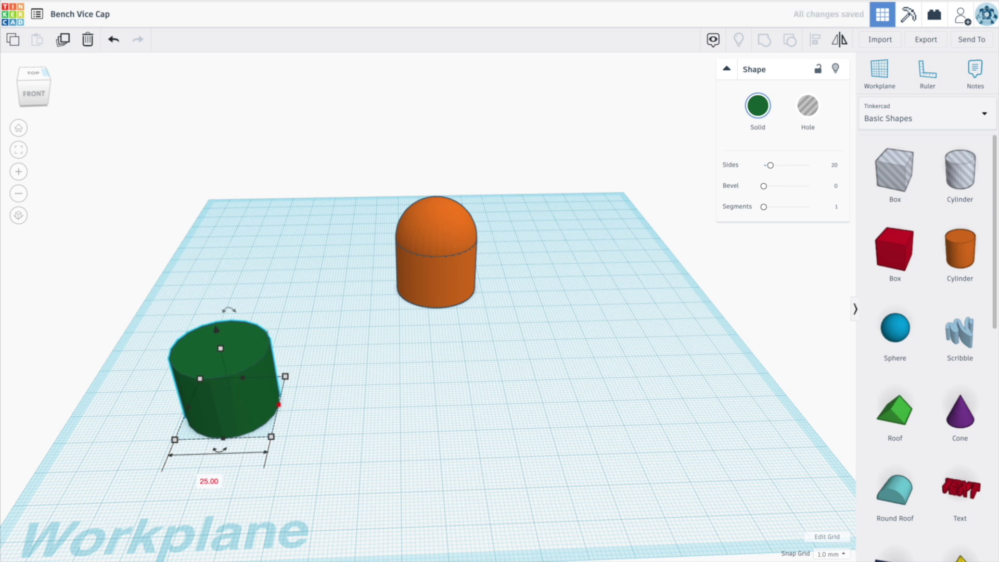
left_click(336, 473)
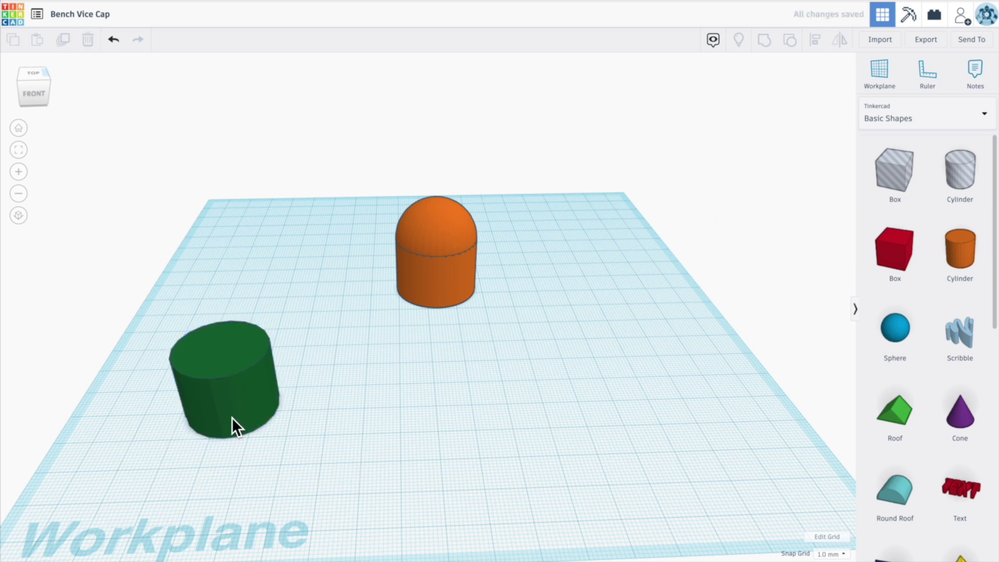
left_click_drag(232, 417, 261, 323)
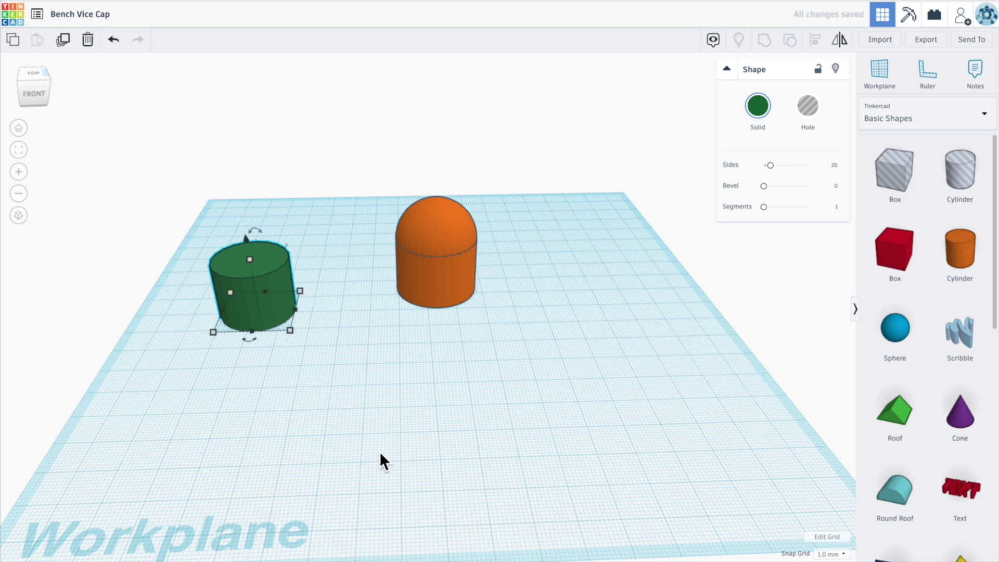
- Duplicate the green cylinder, pull the copy forward, and turn the back one into a hole
left_click(288, 398)
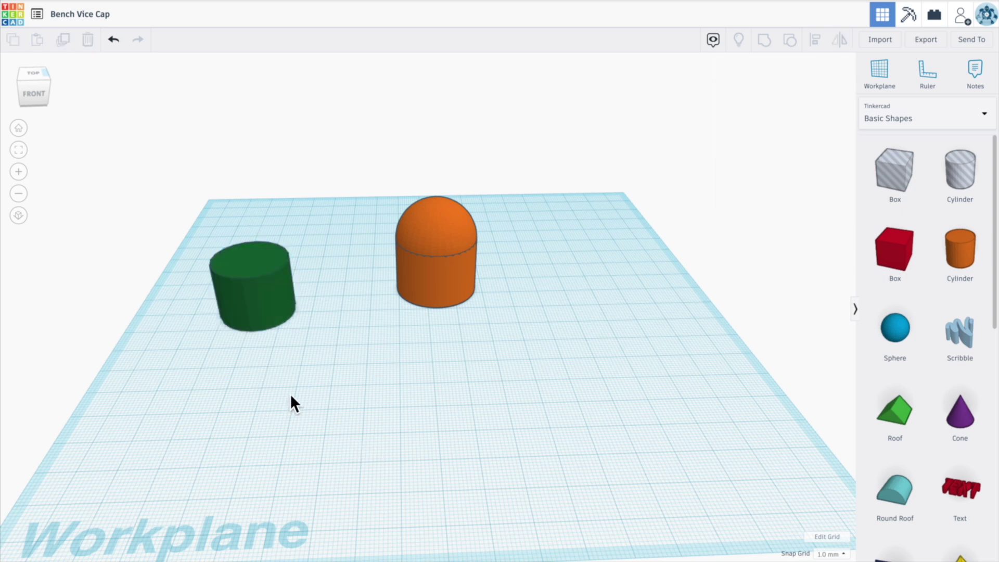
left_click(245, 304)
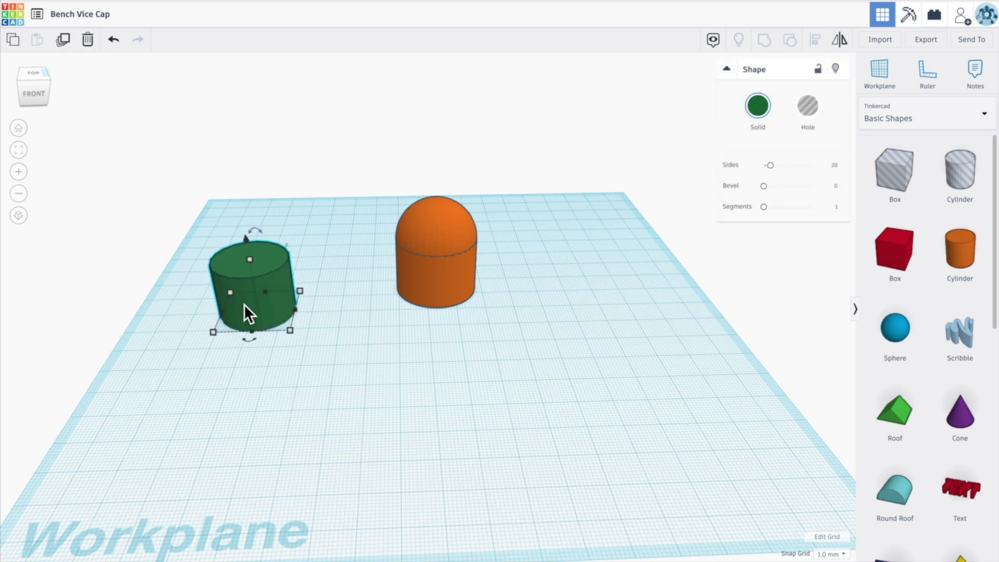
left_click(62, 41)
left_click_drag(261, 292, 237, 413)
left_click(278, 289)
left_click(810, 109)
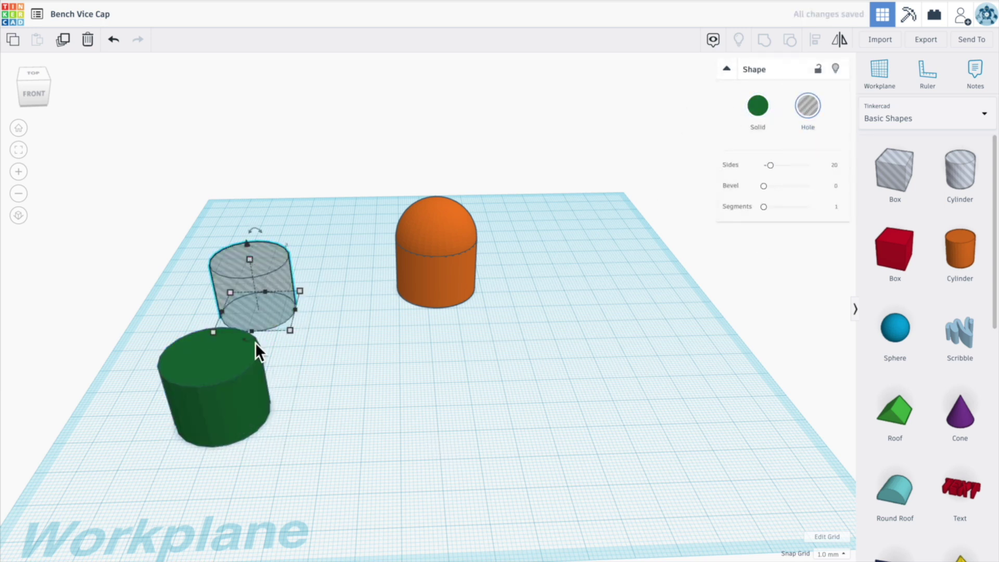
- Set the solid green cylinder's width and depth to 29 mm
left_click(239, 421)
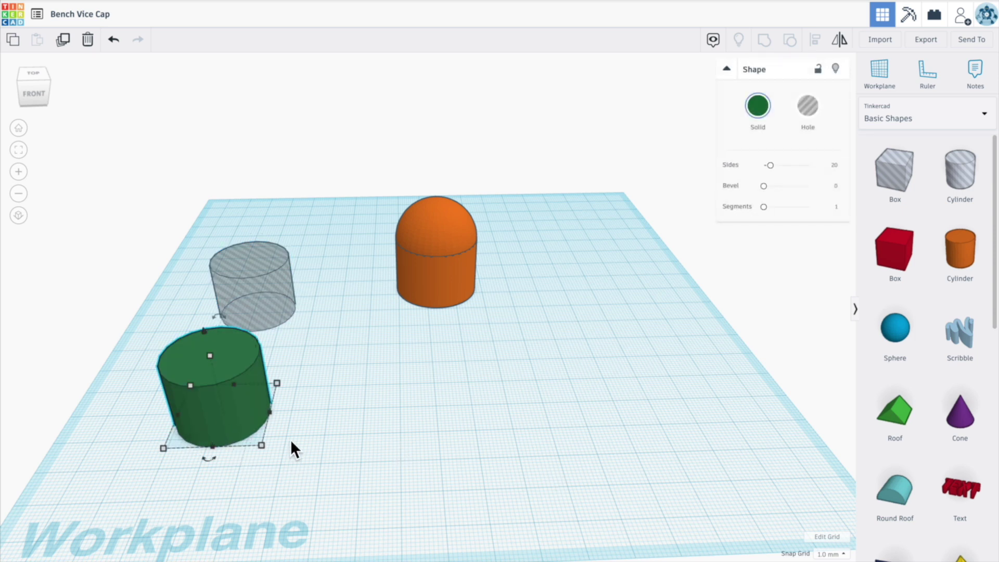
mouse_move(273, 415)
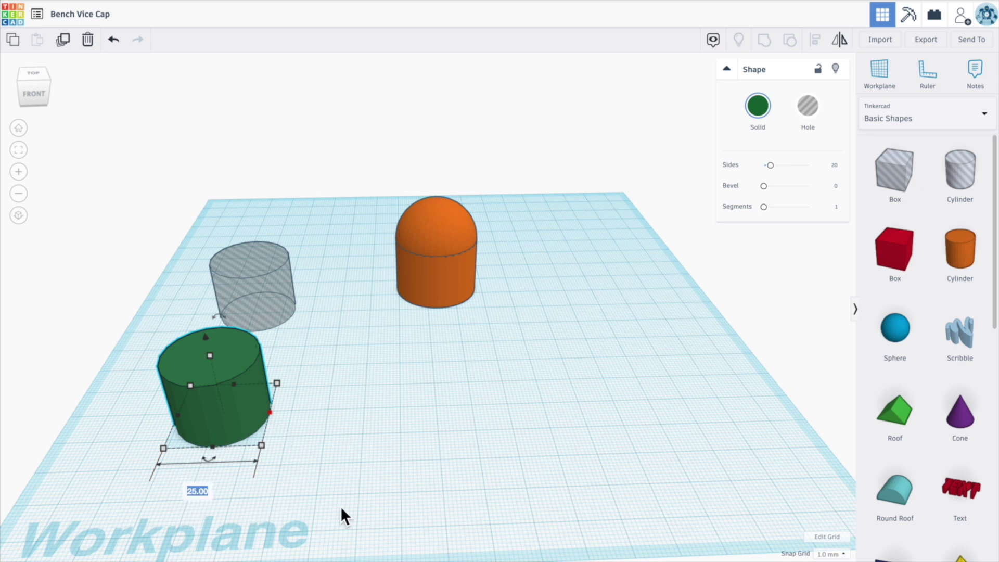
type("29")
key("Return")
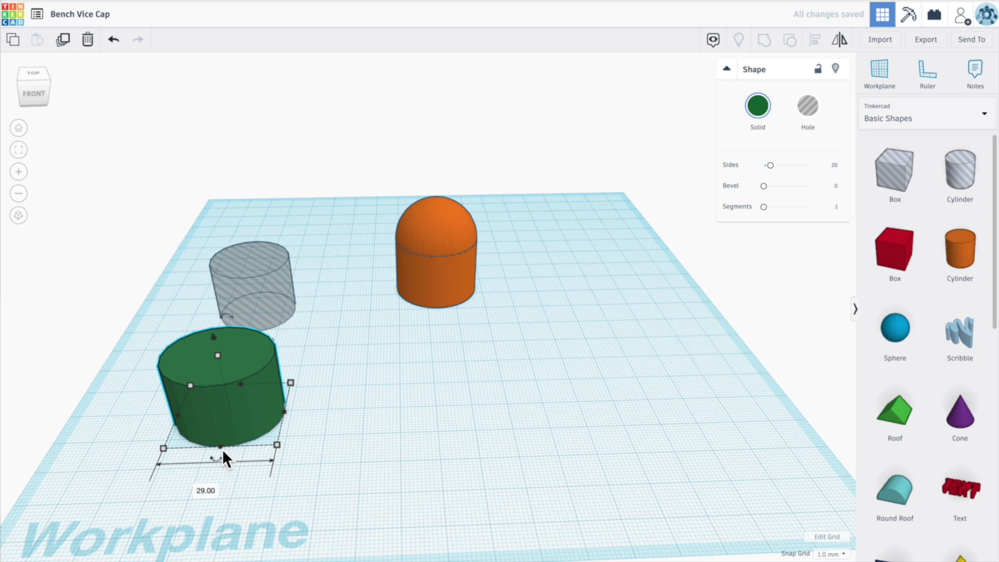
mouse_move(163, 446)
type("29")
key("Return")
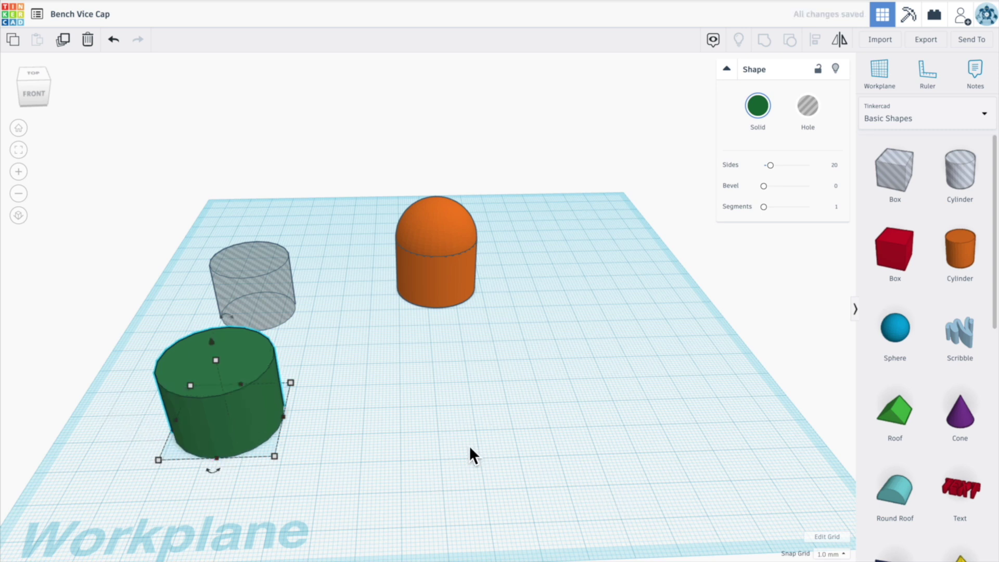
- Add a new cylinder and colour it dark blue
left_click(400, 465)
left_click_drag(960, 263, 394, 405)
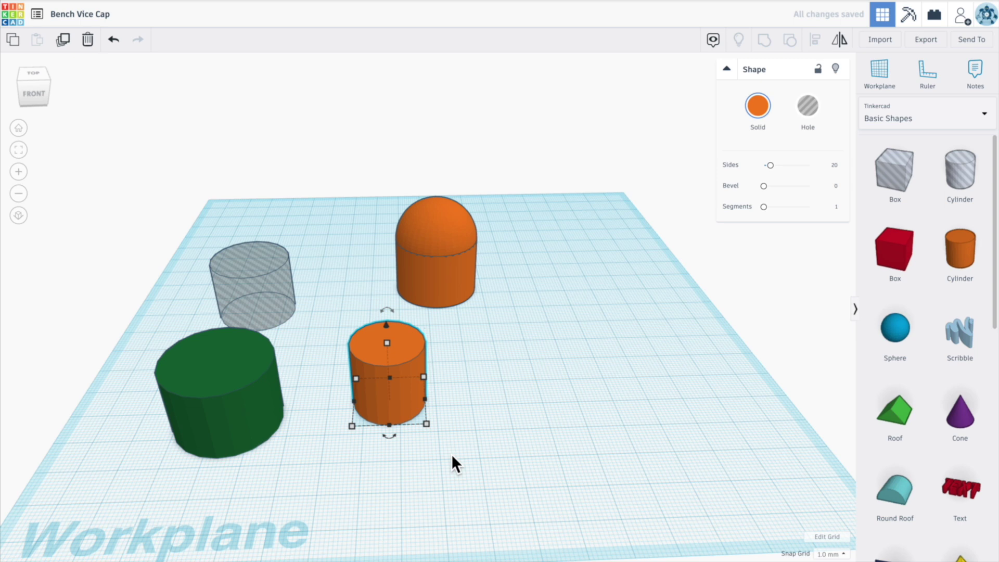
left_click(757, 105)
left_click(847, 222)
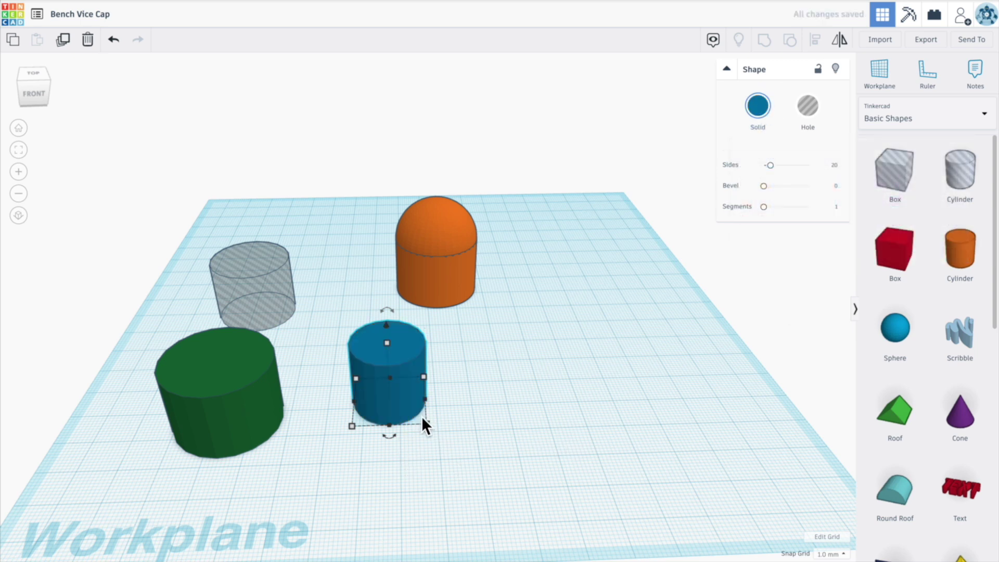
left_click(415, 457)
left_click(420, 408)
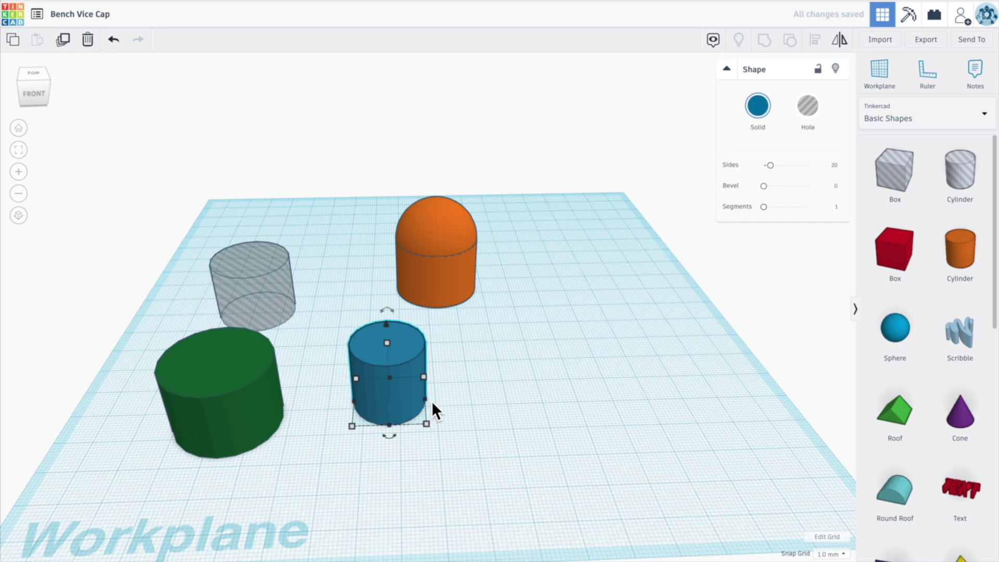
- Shrink the blue cylinder to a 3 mm wide, 3 mm long rod and nudge it forward
mouse_move(428, 401)
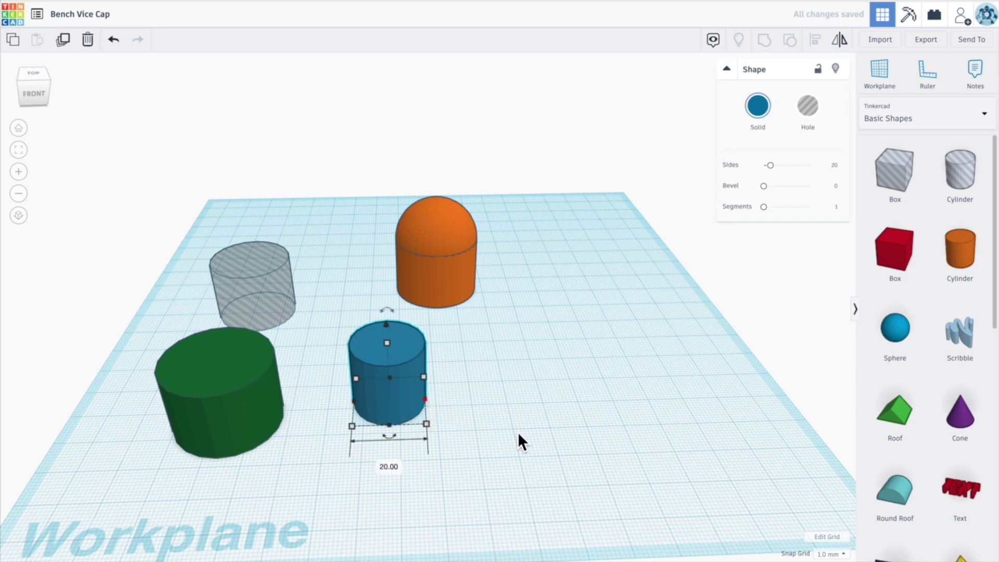
left_click(392, 470)
key("Return")
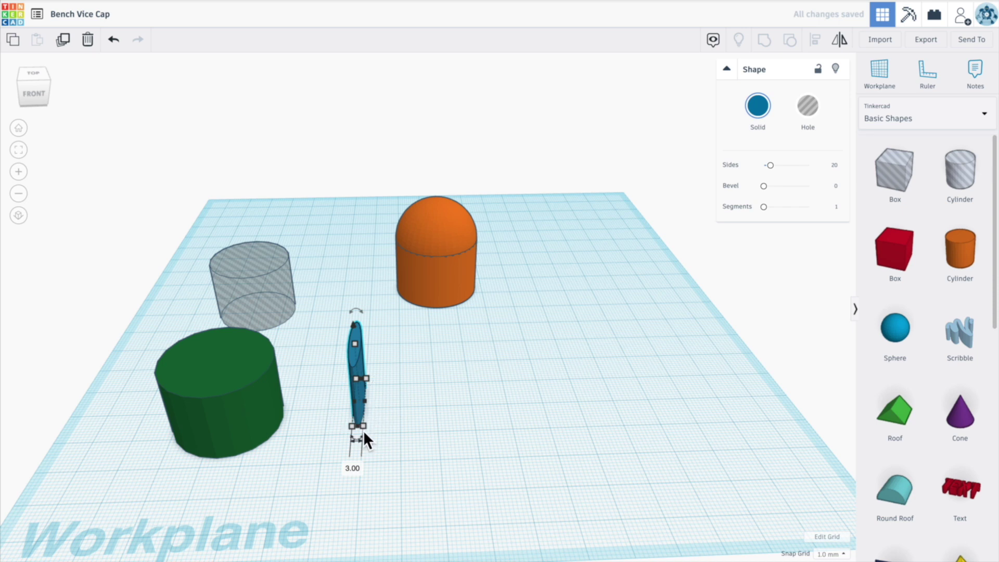
mouse_move(360, 429)
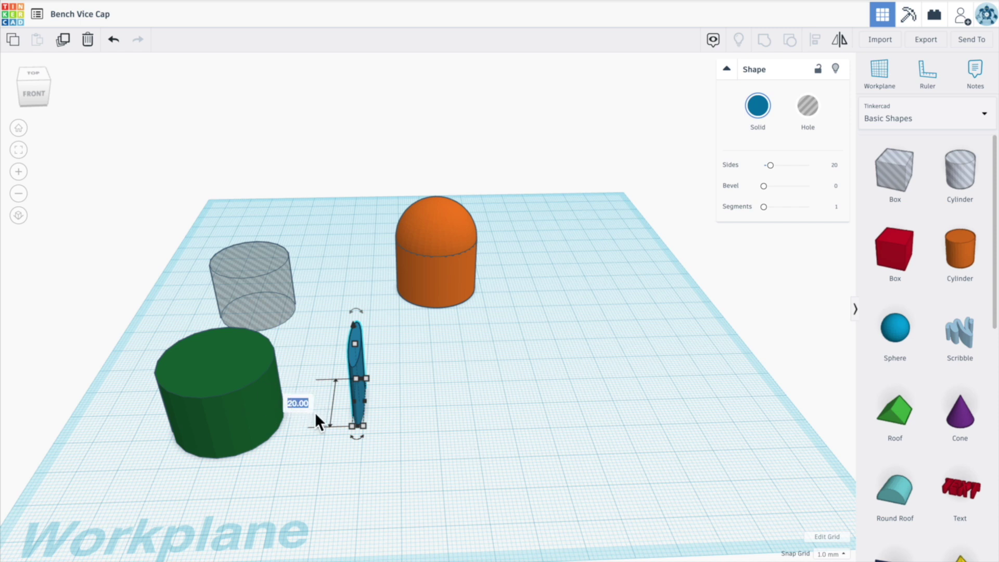
key("Return")
left_click(423, 383)
left_click_drag(366, 367, 356, 414)
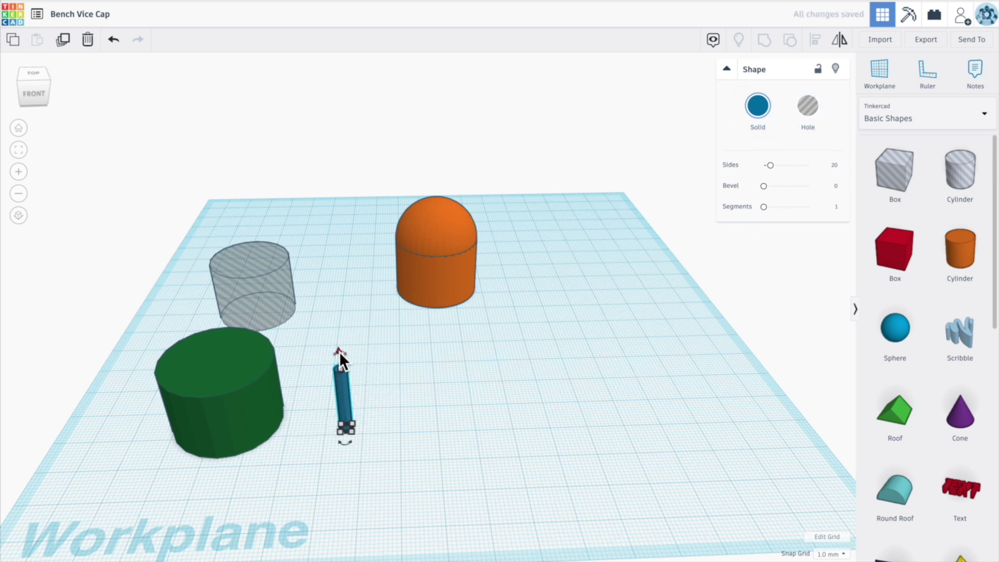
- Rotate the rod 90° onto its side and push it into the green cylinder's side
scroll(345, 357, "up", 3)
left_click(356, 305)
type("90")
key("Return")
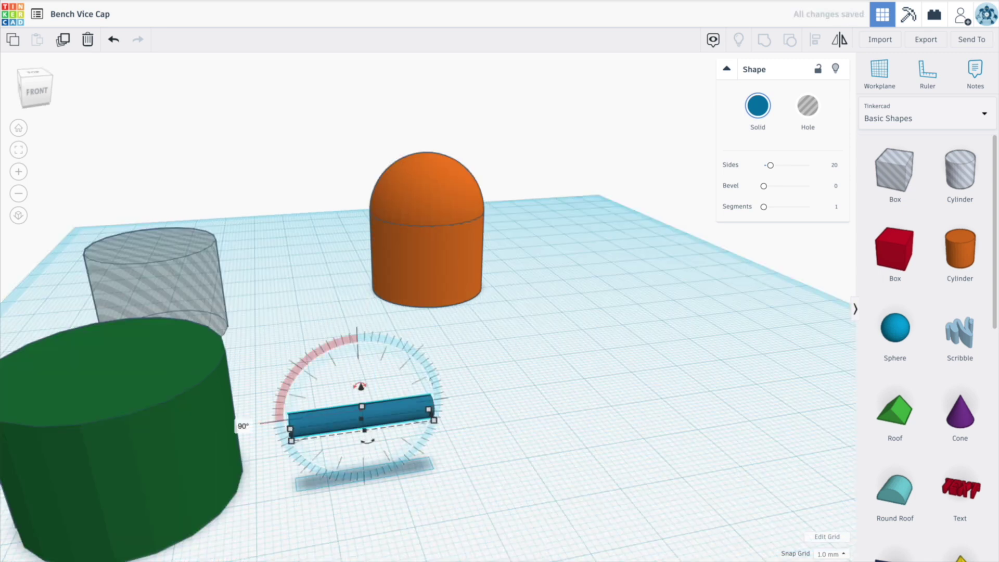
right_click_drag(604, 463, 313, 431)
left_click_drag(132, 302, 133, 272)
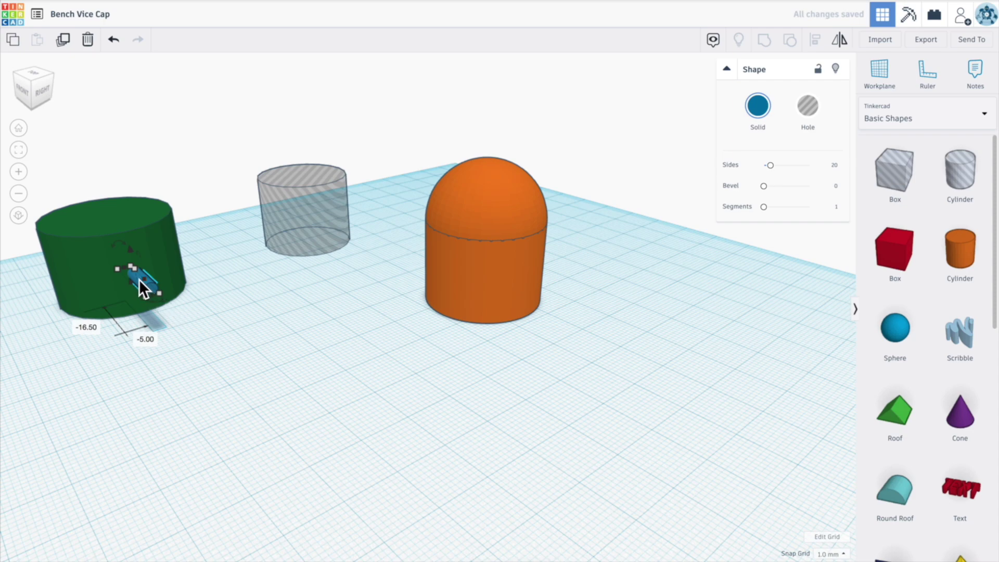
left_click(206, 334)
right_click_drag(207, 335, 330, 401)
- Move the thin rod to the middle of the workplane and make it a hole
left_click(190, 490)
left_click_drag(189, 490, 389, 502)
scroll(305, 397, "down", 5)
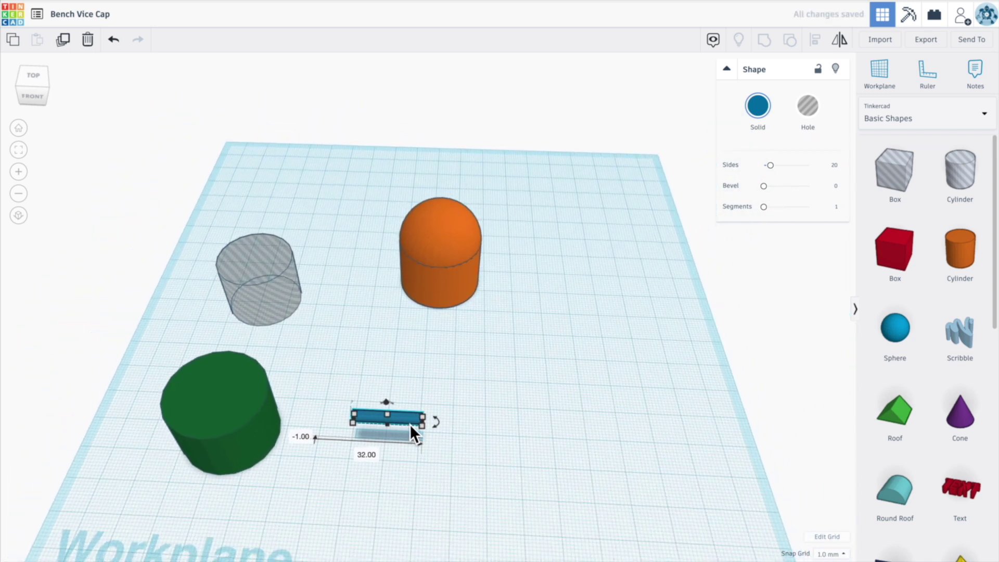
left_click(808, 106)
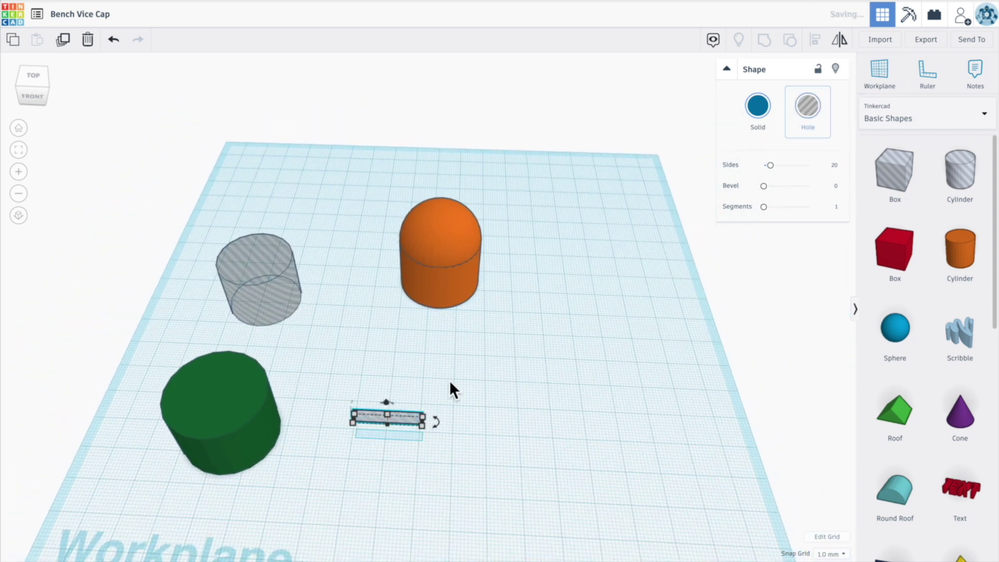
- Move the hole cylinder onto the green cylinder and centre it with Align
left_click_drag(242, 260, 226, 385)
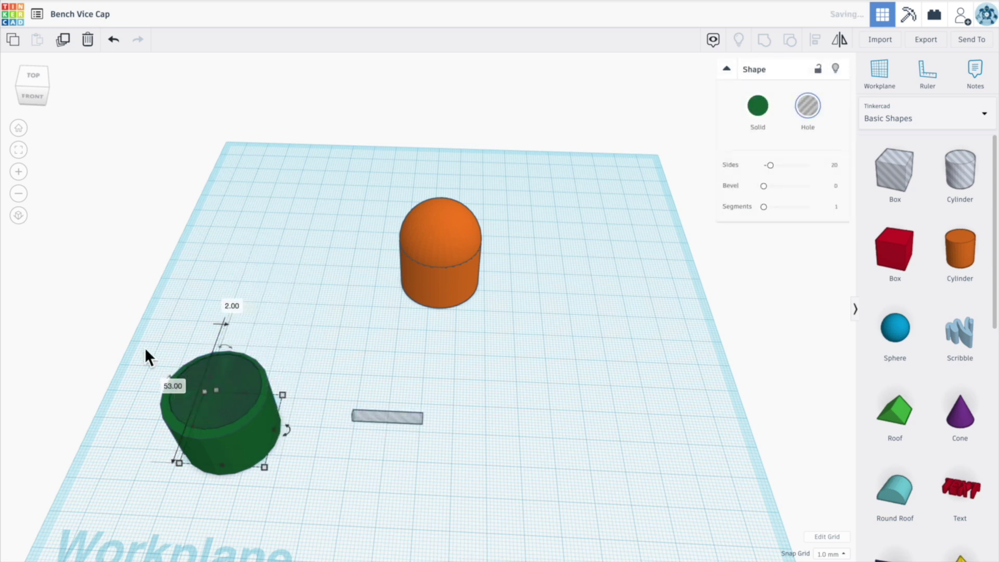
left_click_drag(139, 343, 291, 486)
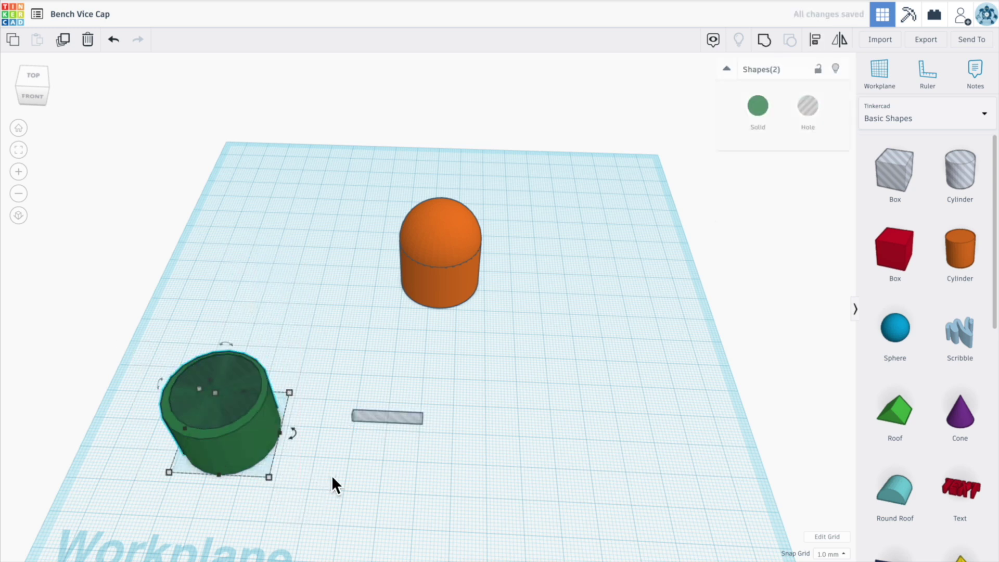
left_click(811, 39)
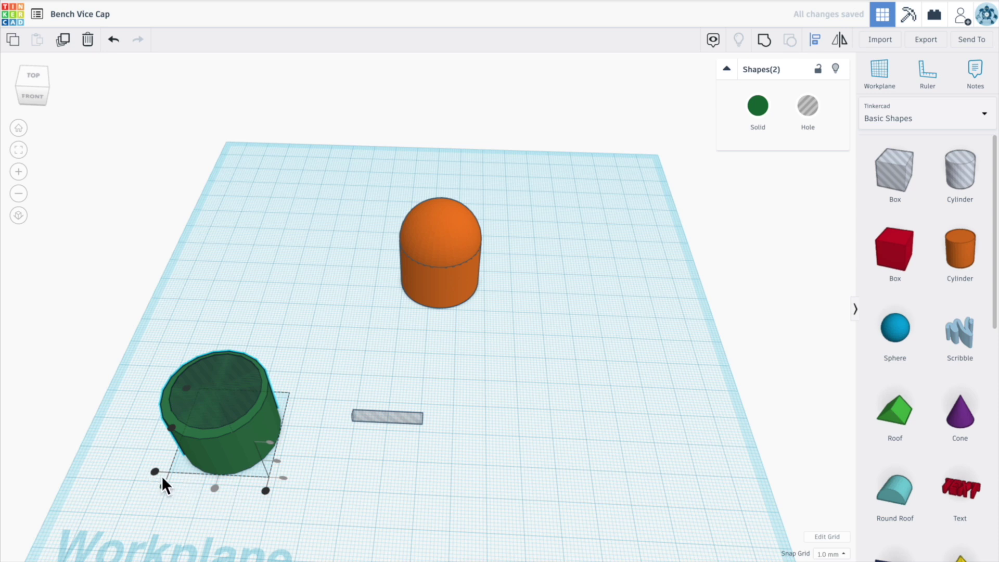
right_click_drag(130, 486, 213, 485)
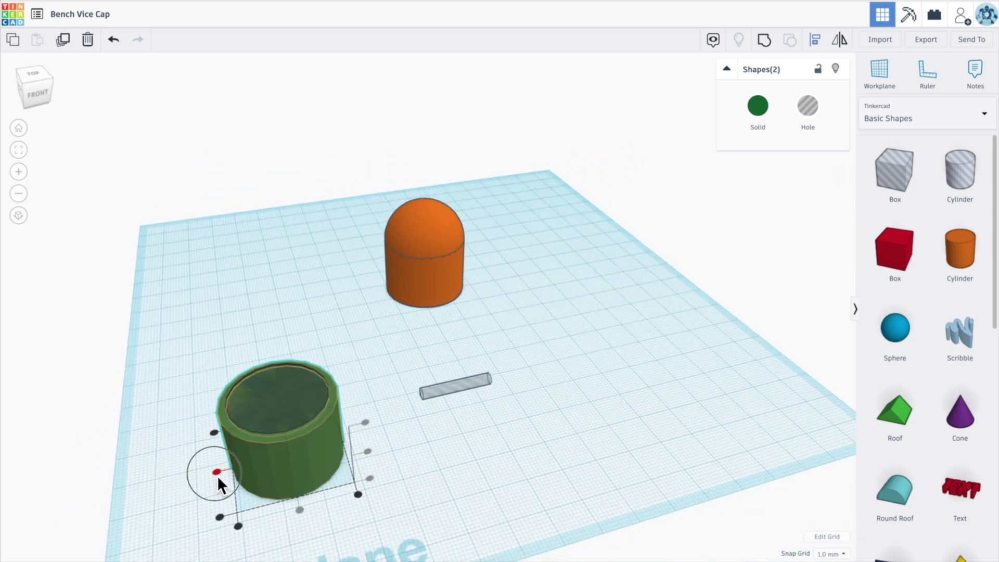
left_click(217, 474)
right_click_drag(499, 498, 116, 401)
left_click_drag(123, 384, 346, 542)
- Group the green cylinder and hole into a ring, then push the hole bar into its wall
left_click(762, 41)
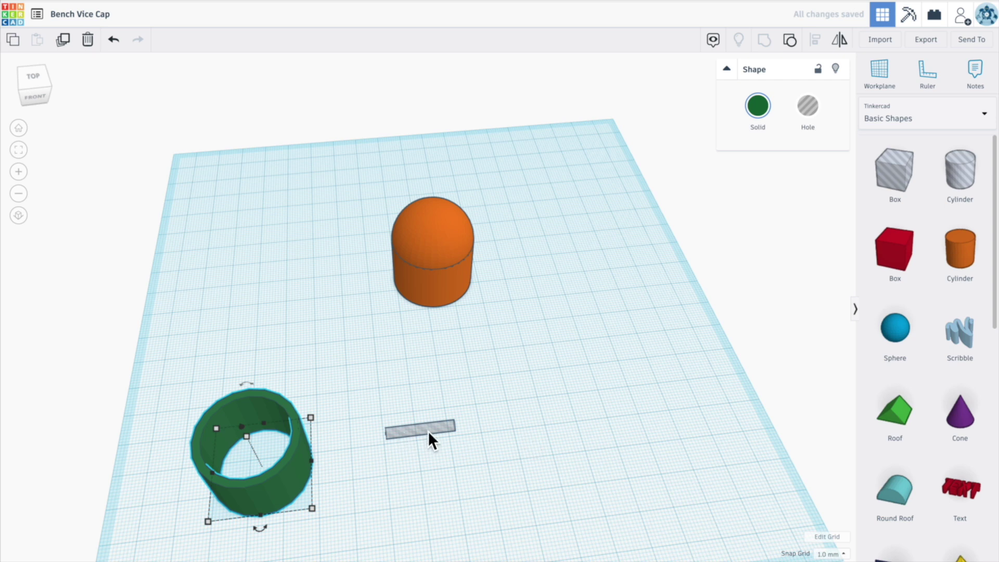
left_click_drag(428, 431, 325, 445)
right_click_drag(383, 464, 131, 308)
left_click_drag(128, 305, 403, 514)
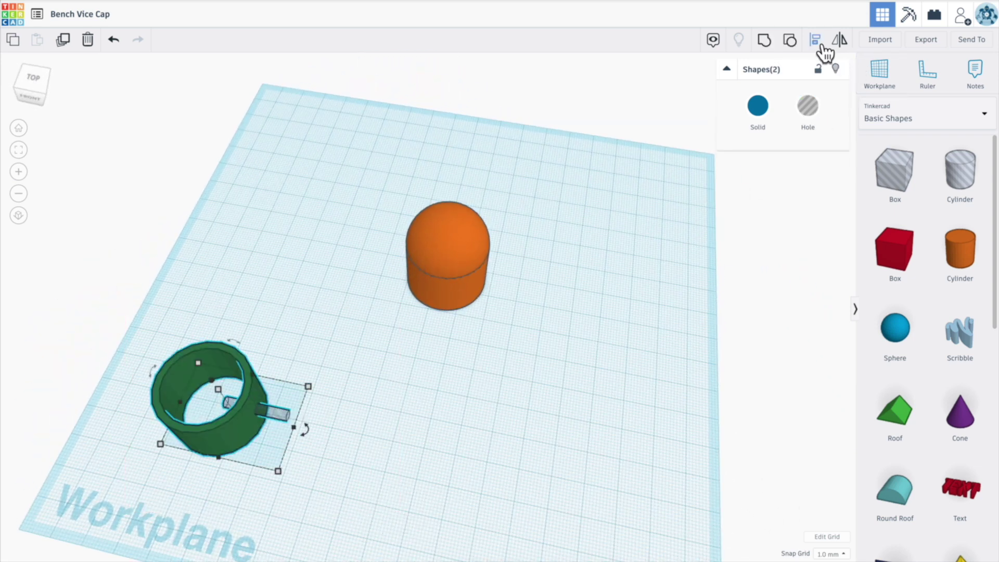
- Select the ring and hole bar and group them to cut a pin hole through the wall
right_click_drag(196, 536, 302, 547)
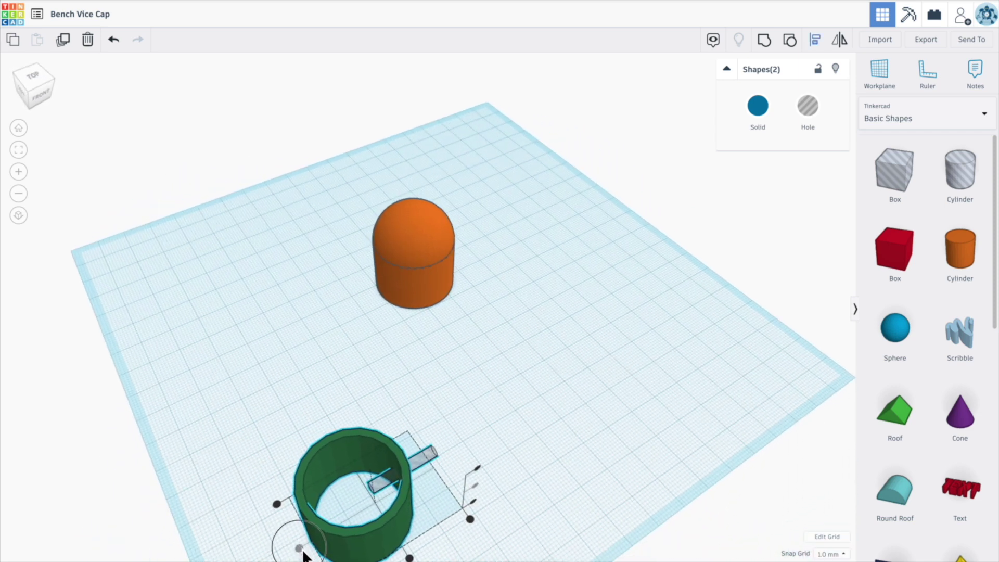
left_click(599, 481)
right_click_drag(600, 482, 534, 476)
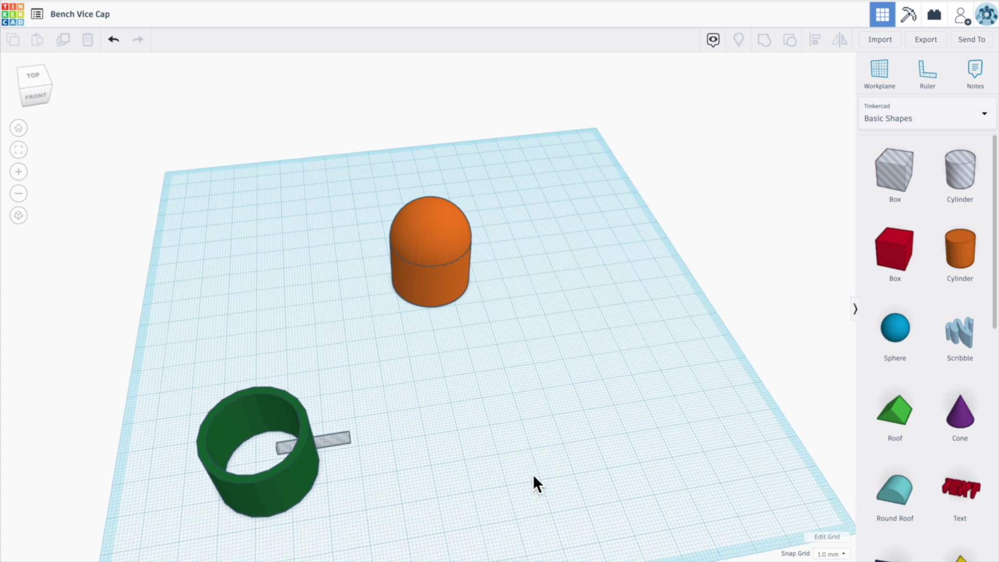
left_click_drag(154, 380, 404, 540)
left_click(765, 41)
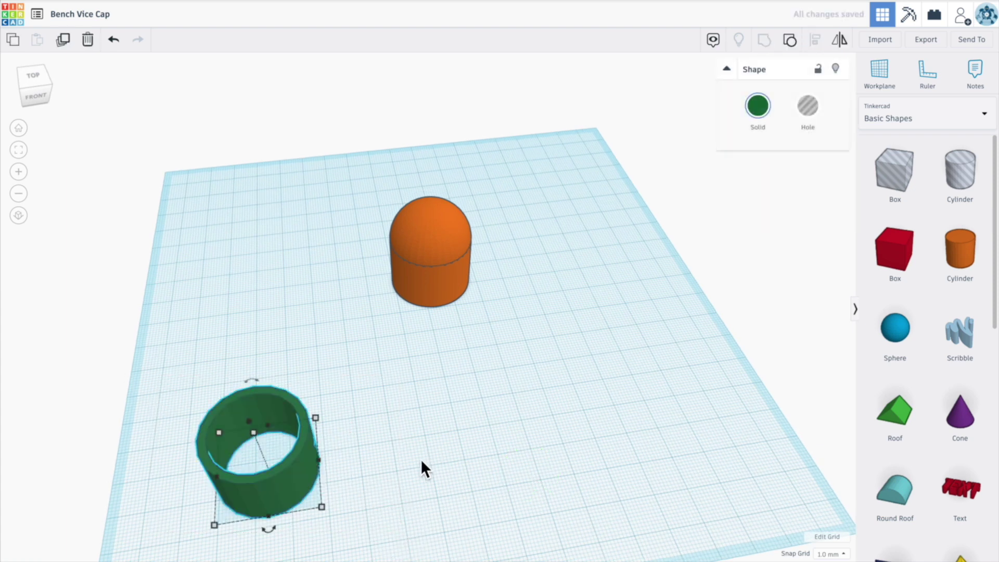
- Orbit and zoom around the ring to inspect the new pin hole
right_click_drag(420, 458, 221, 398)
left_click(310, 364)
right_click_drag(311, 363, 339, 396)
scroll(261, 377, "up", 3)
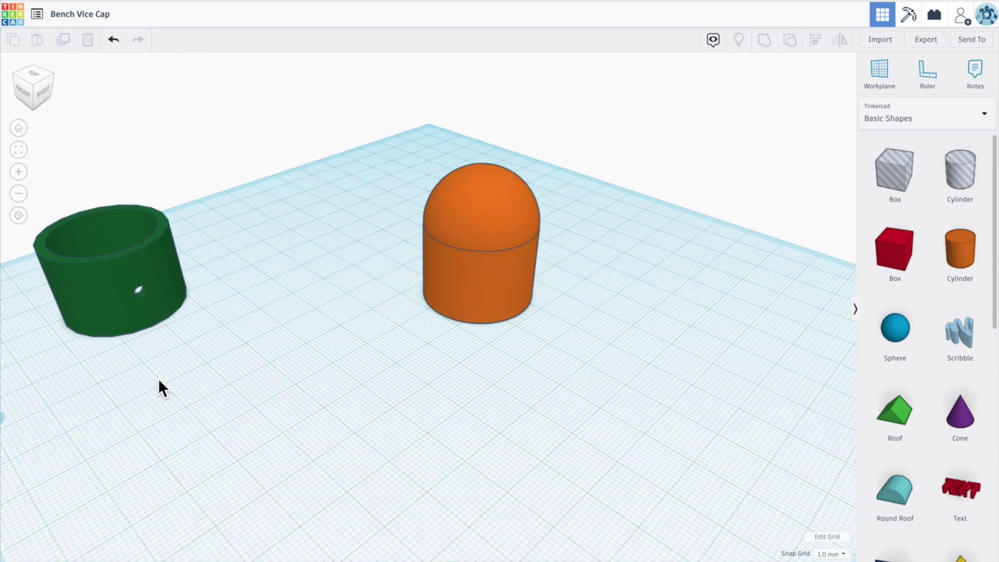
right_click_drag(148, 397, 305, 411)
scroll(282, 462, "down", 3)
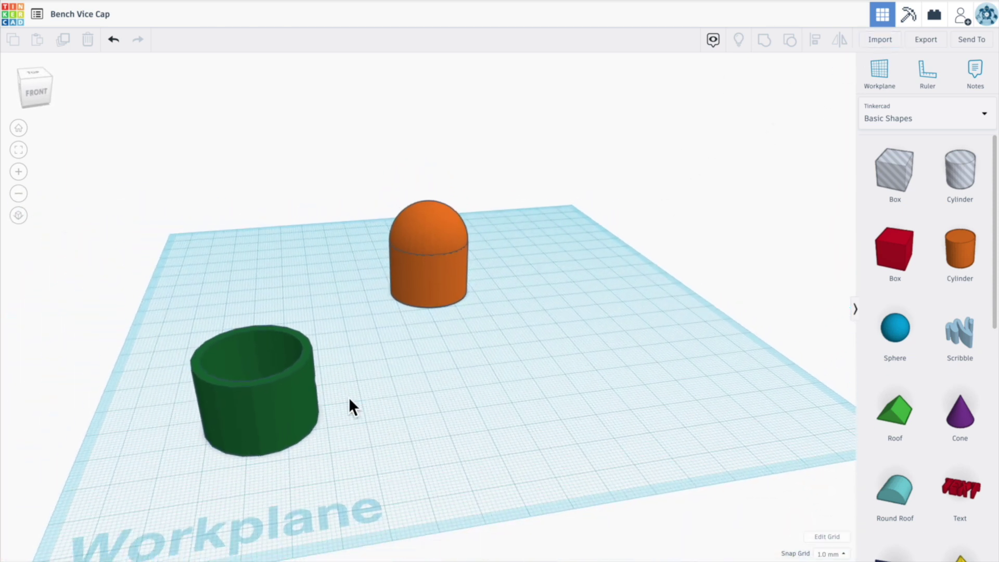
- Undo the last four changes, back to before the hollow ring was grouped
left_click(114, 40)
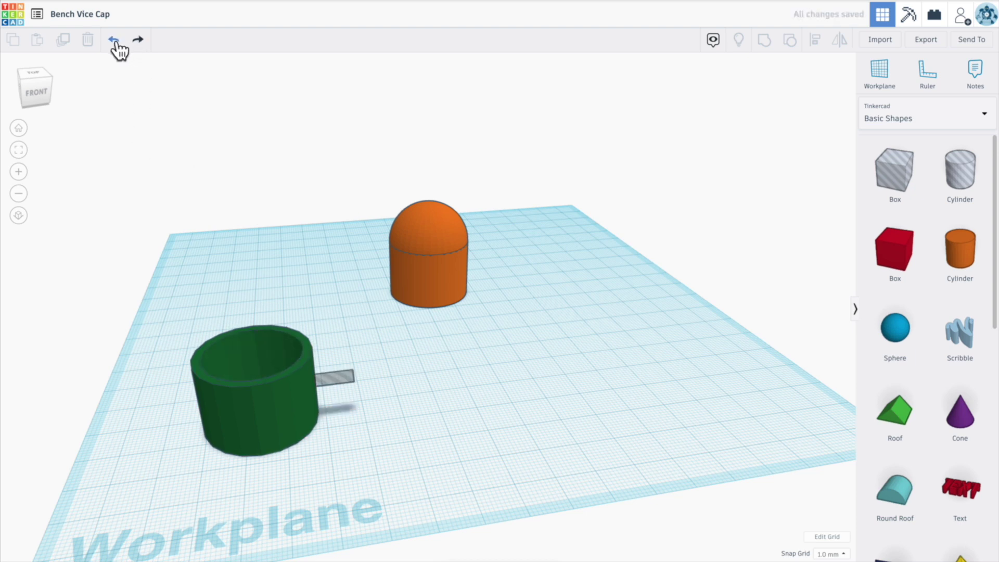
left_click(114, 40)
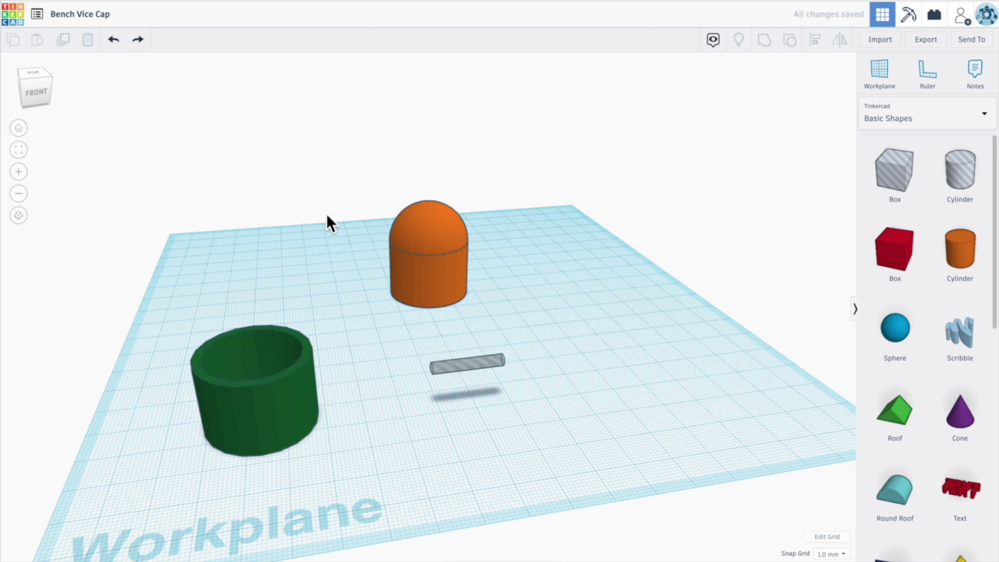
left_click(114, 40)
left_click(114, 40)
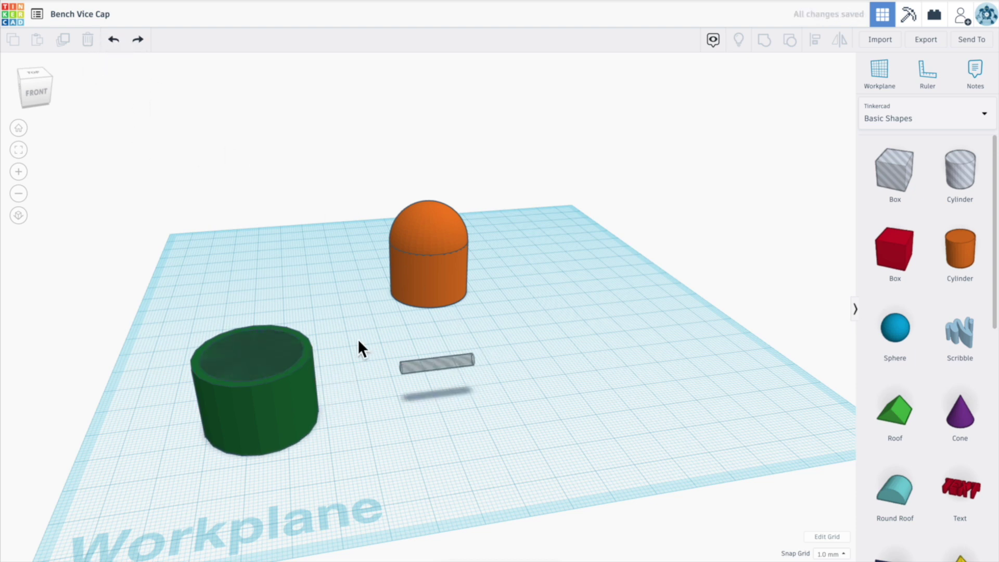
- Move the grey hole bar left until it touches the green cylinder
right_click_drag(357, 339, 354, 389)
left_click(248, 472)
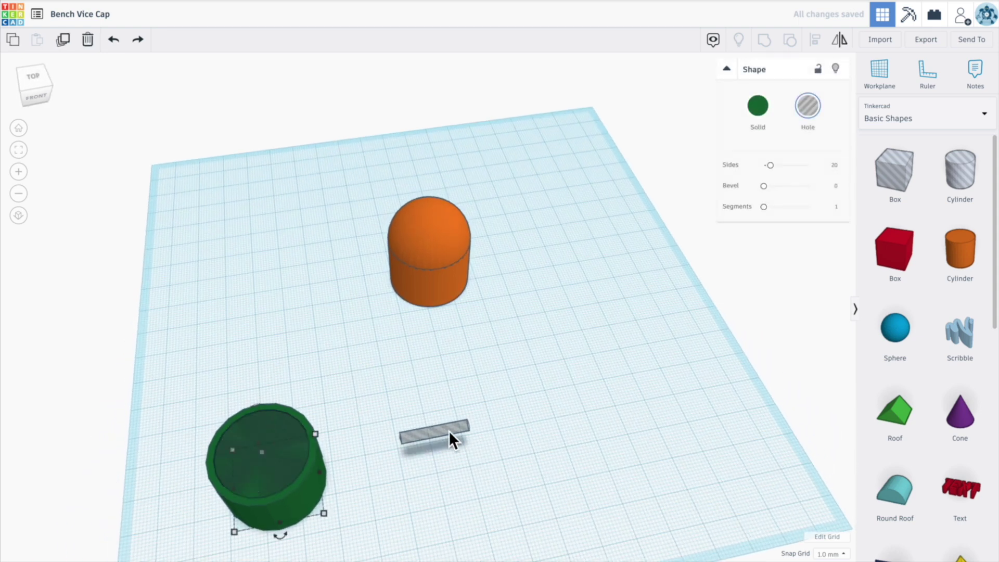
left_click_drag(448, 430, 332, 456)
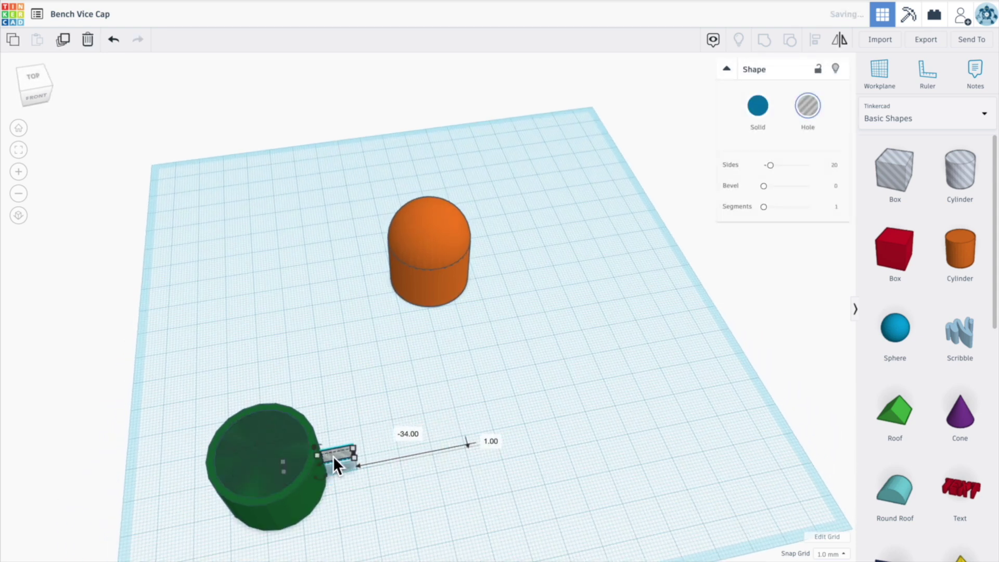
left_click(508, 469)
right_click_drag(508, 469, 468, 405)
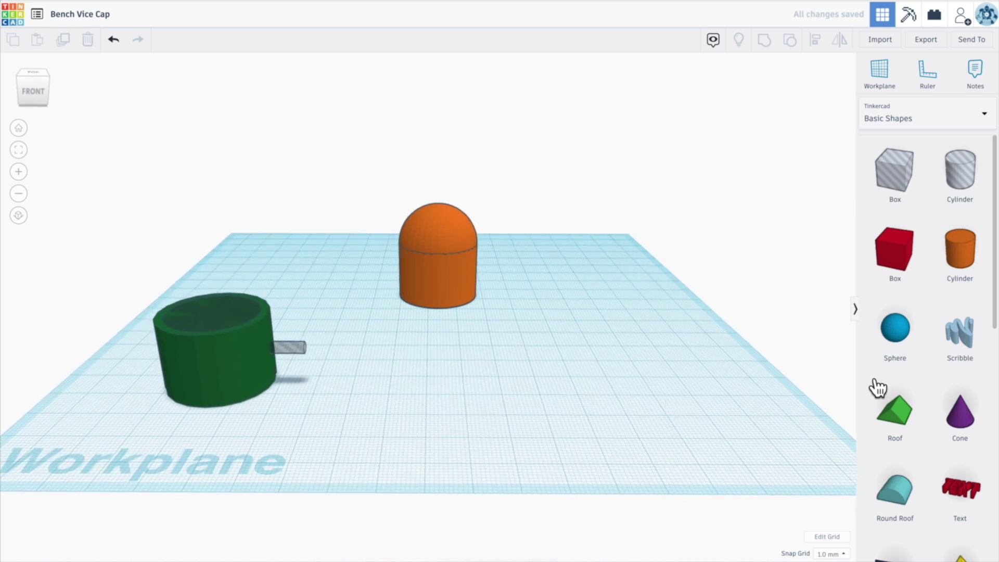
- Add a sphere and set its width, depth and height to 29 mm
left_click_drag(894, 327, 446, 409)
left_click(442, 428)
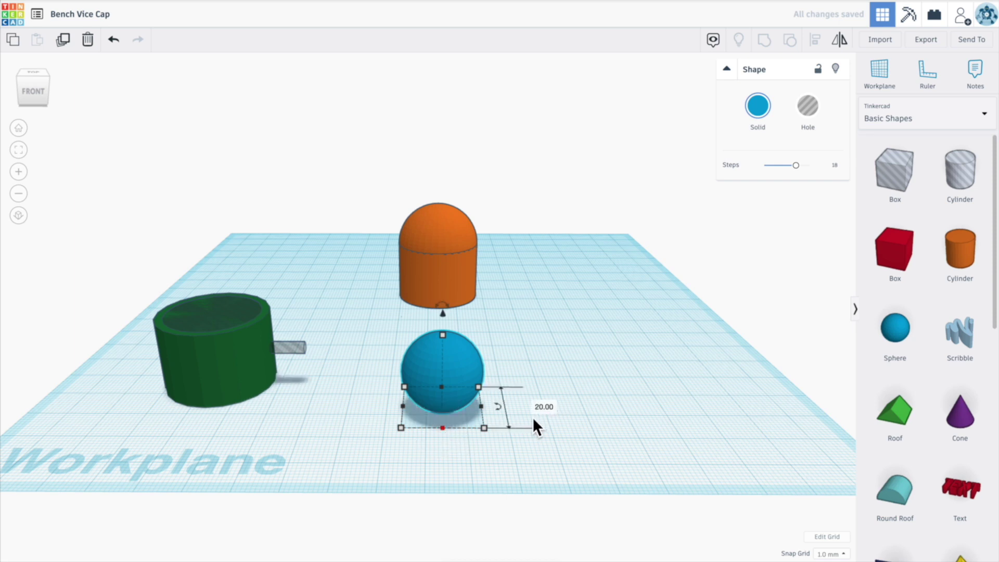
type("29")
key("Return")
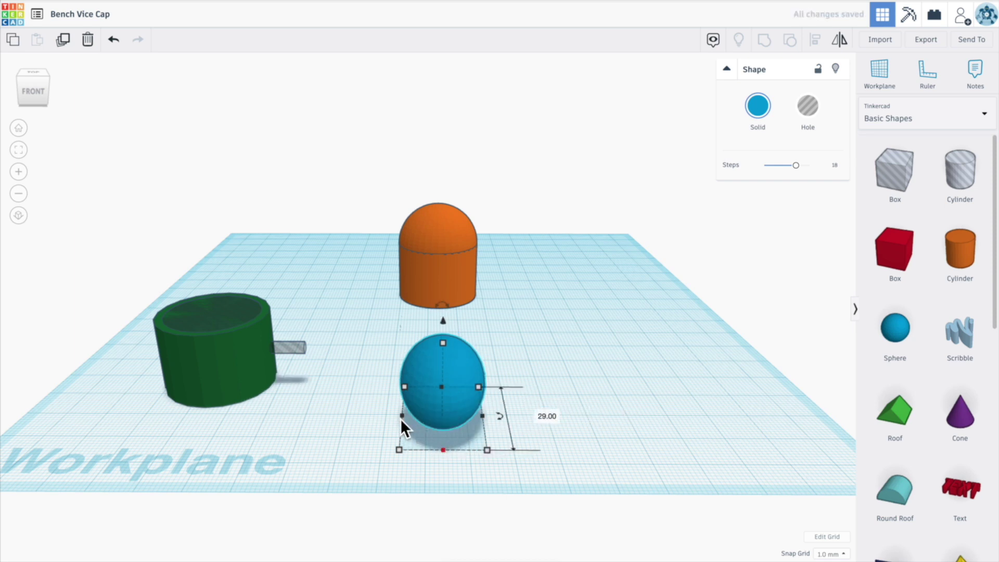
mouse_move(402, 417)
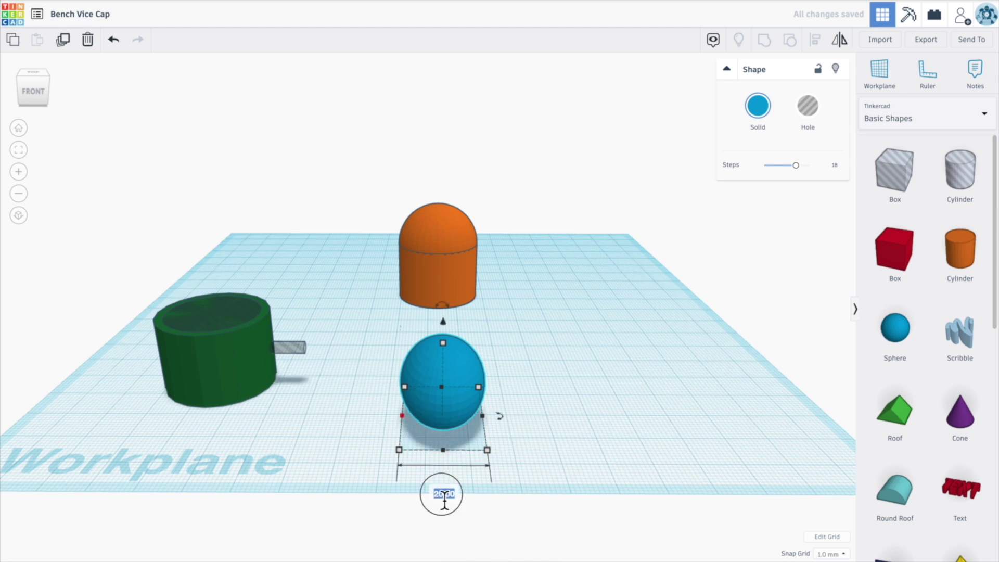
type("29")
key("Return")
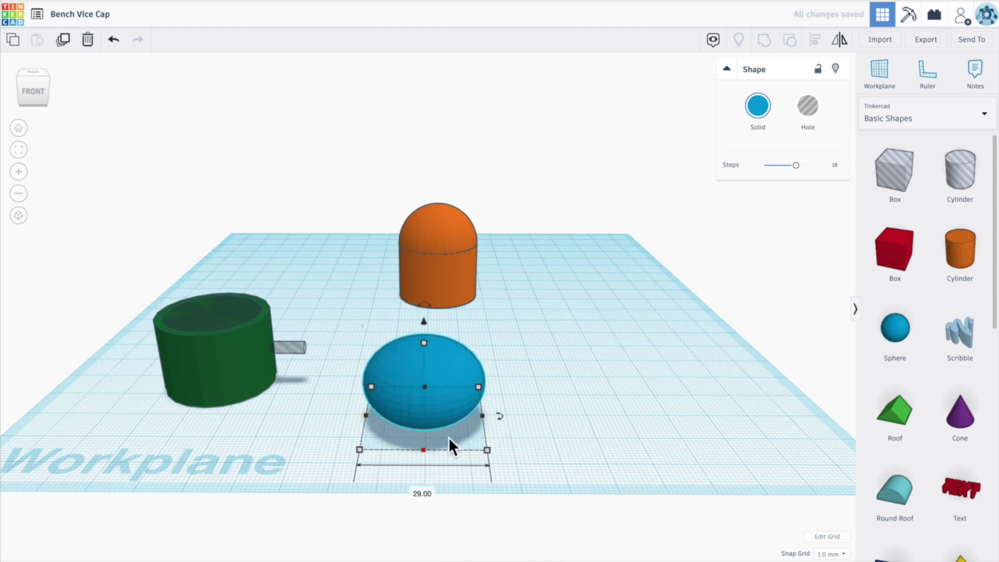
mouse_move(426, 343)
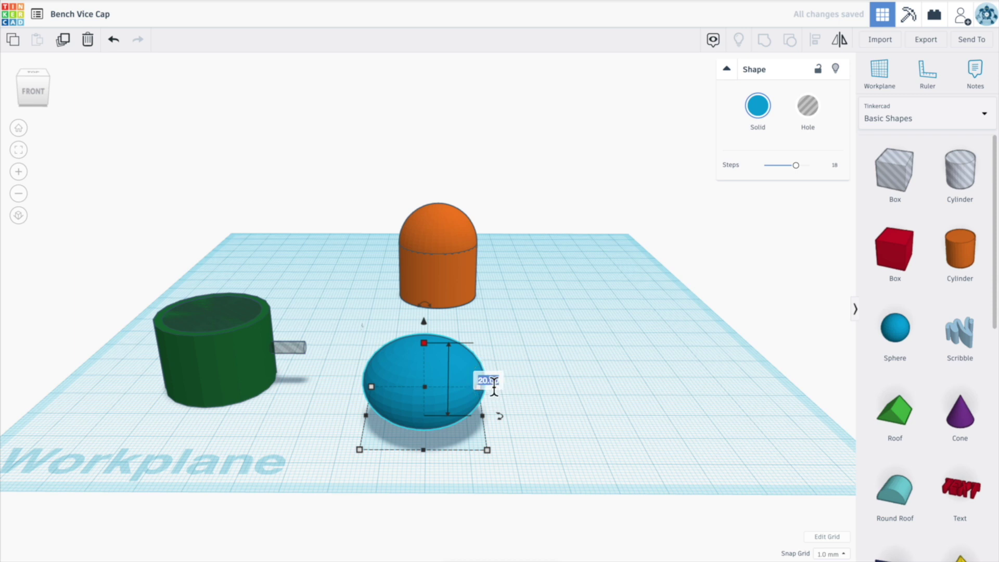
type("29")
key("Return")
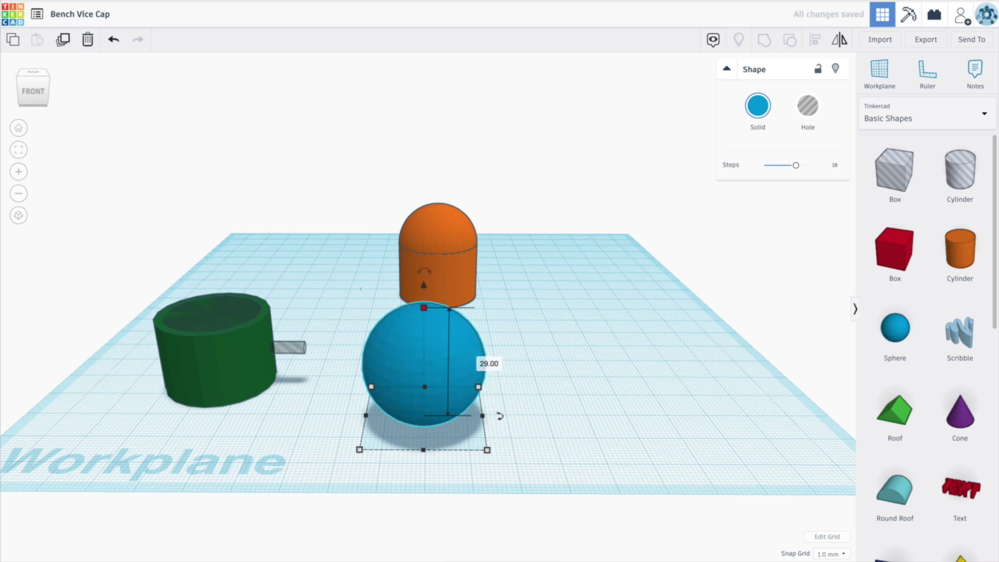
- Move the sphere onto the green cylinder, shift the pin-hole cylinder aside, and select both parts
left_click(612, 403)
left_click_drag(443, 407, 217, 360)
left_click_drag(297, 350, 411, 369)
right_click_drag(328, 423, 335, 485)
mouse_move(155, 358)
left_mouse_down()
mouse_move(320, 498)
mouse_move(327, 529)
left_mouse_up()
- Align the selected sphere and cylinder so they are centred on one another
left_click(814, 40)
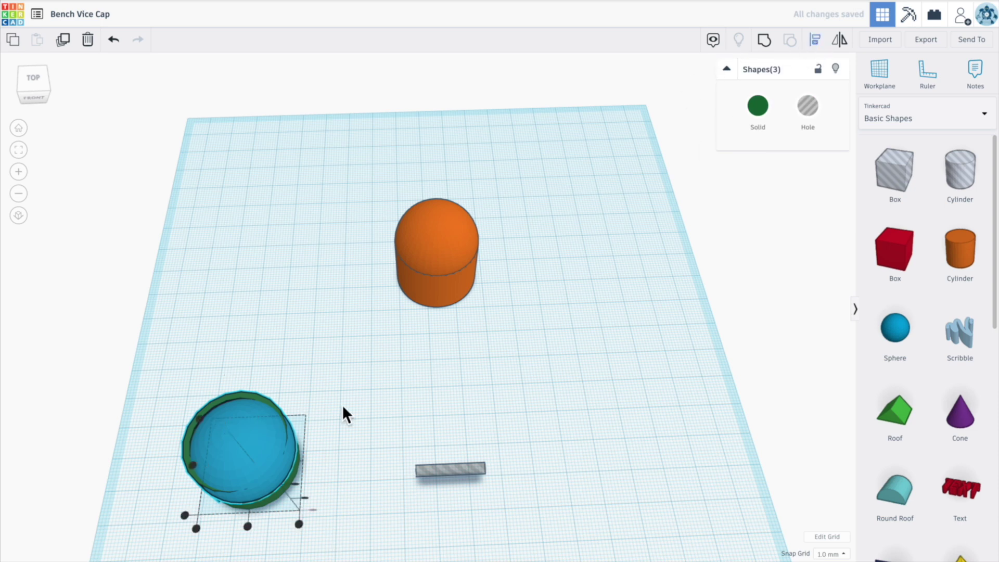
left_click(247, 527)
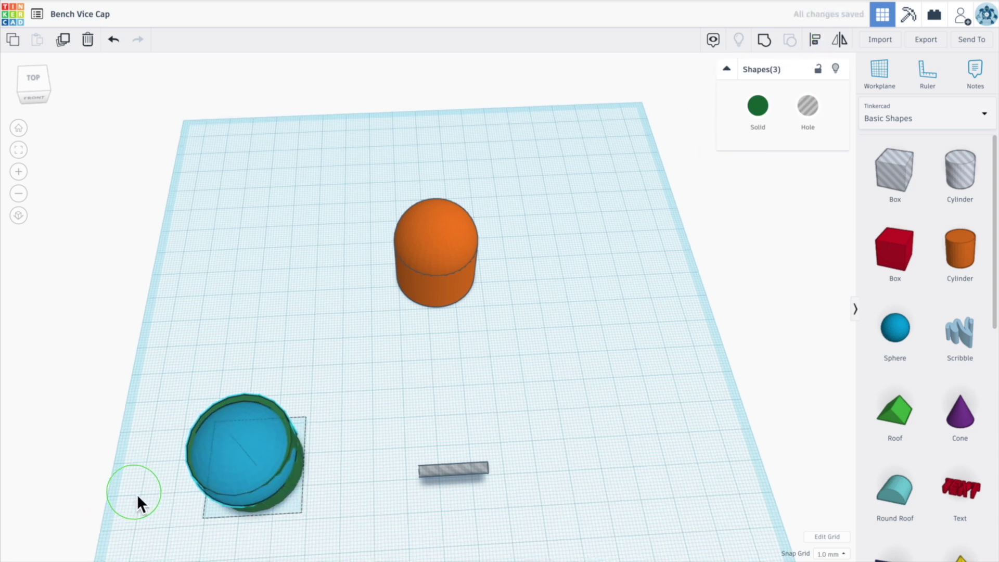
right_click_drag(150, 546, 543, 367)
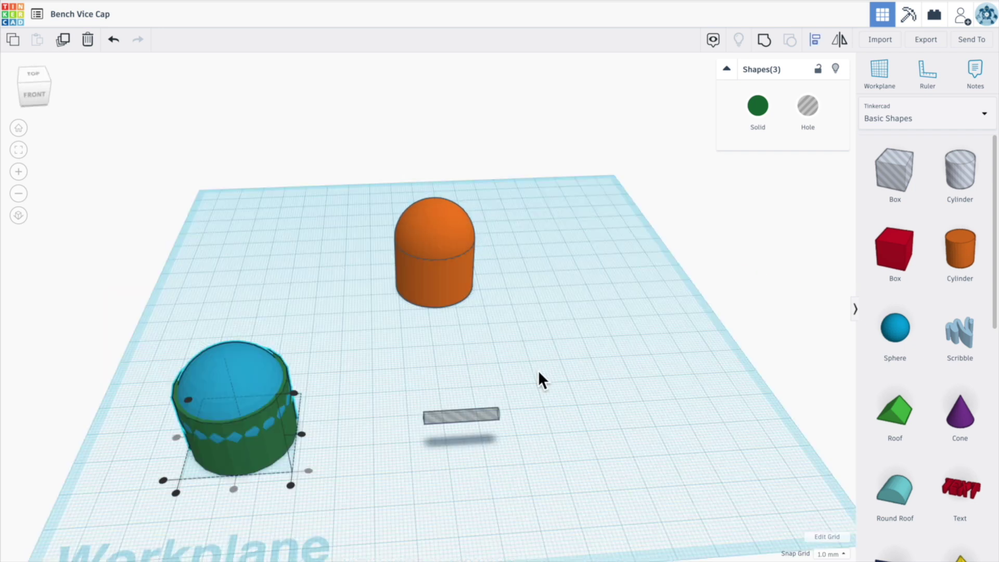
right_click_drag(321, 481, 460, 458)
- Raise the blue sphere 4 mm above the workplane, then select it with the cylinder
left_click(460, 454)
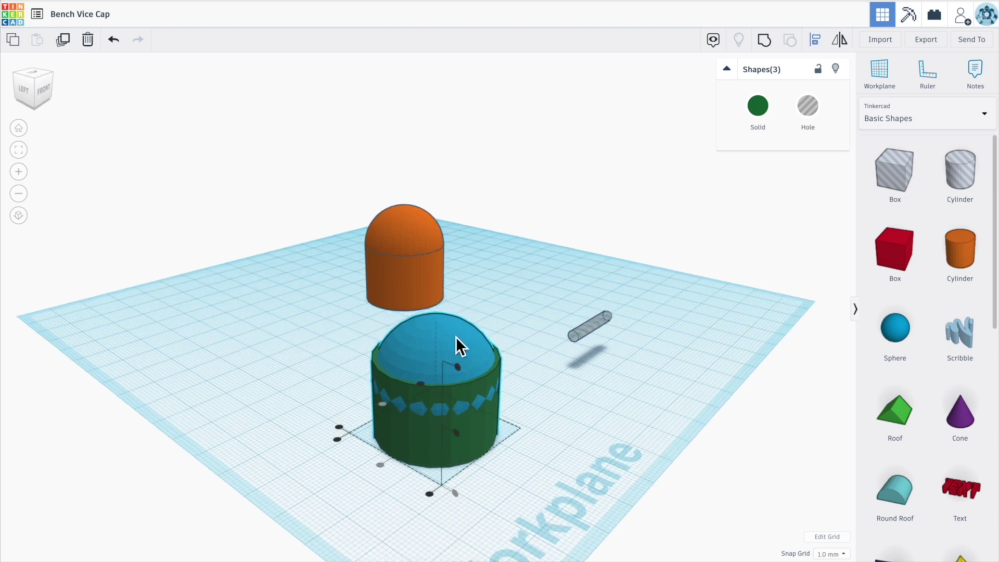
left_click(602, 386)
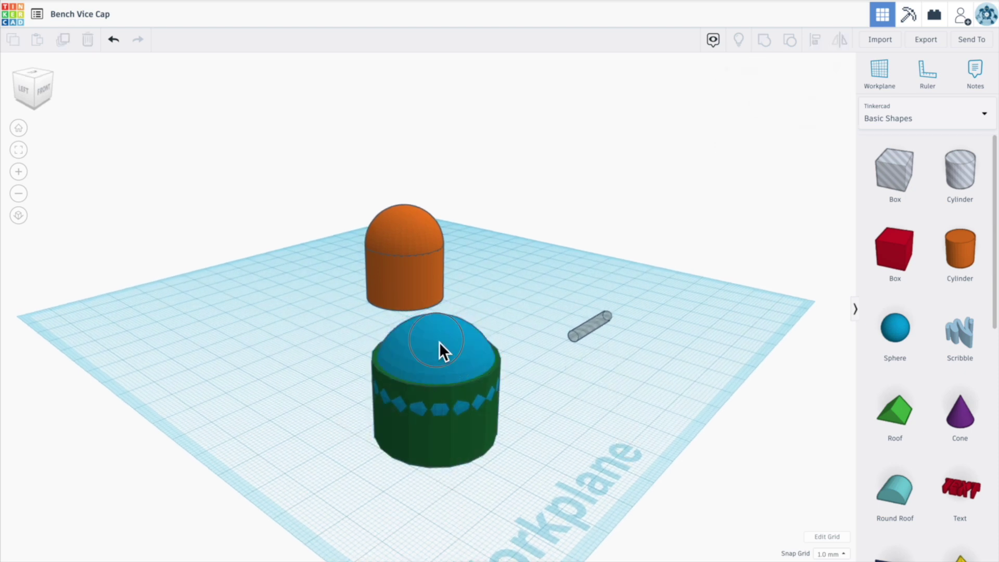
left_click(440, 320)
left_click_drag(439, 302, 439, 286)
right_click_drag(604, 387, 542, 439)
left_click_drag(137, 338, 404, 549)
- Group the parts into one green domed cap and place a tall hole box over half of it
left_click(763, 41)
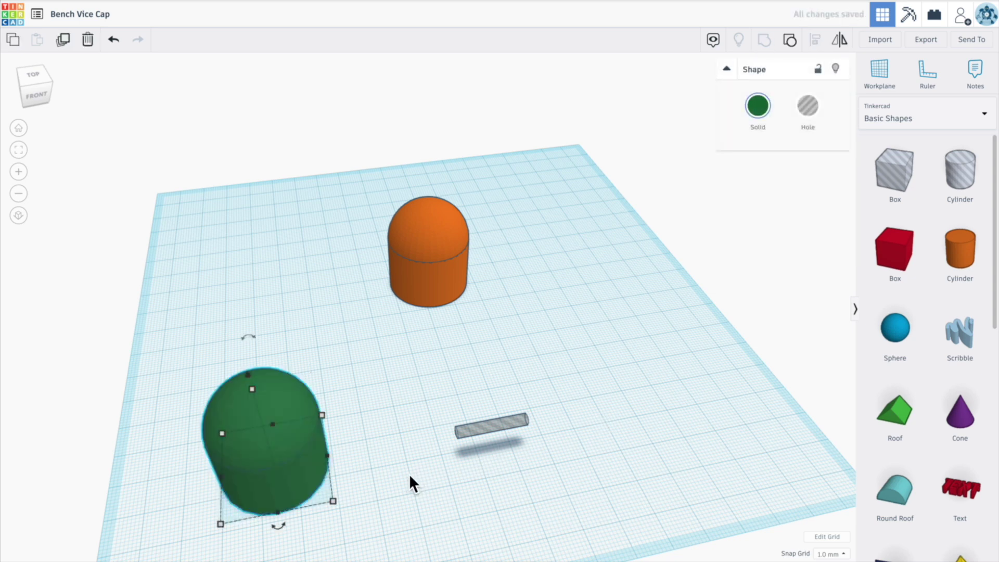
right_click_drag(408, 474, 442, 424)
left_click_drag(908, 175, 164, 464)
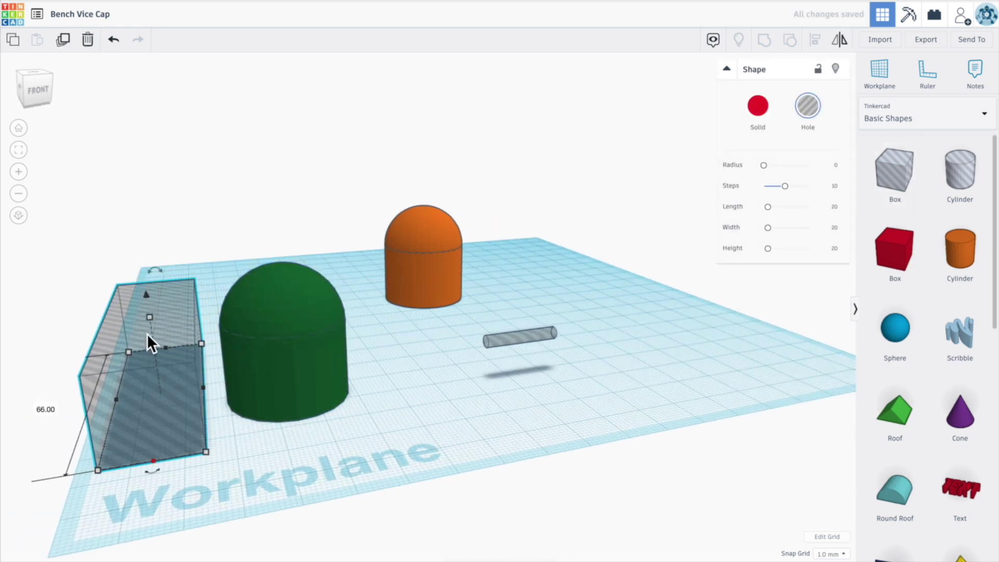
left_click_drag(150, 317, 150, 262)
left_click_drag(133, 370, 237, 370)
- Group the hole box with the cap to slice it in half, then inspect the cut face
right_click_drag(395, 429, 260, 342)
left_click_drag(82, 220, 363, 539)
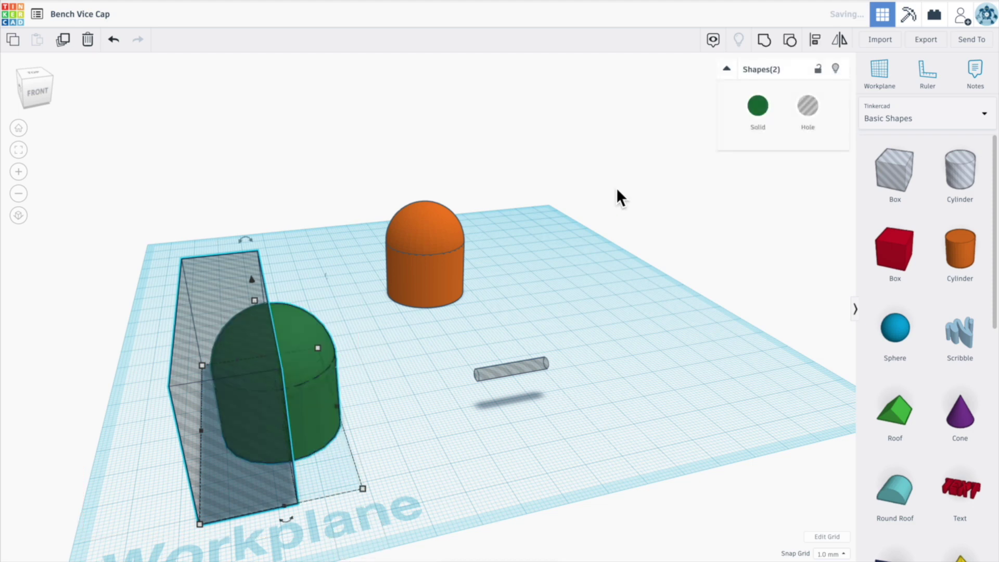
left_click(765, 41)
right_click_drag(428, 460, 598, 432)
right_click_drag(600, 391, 577, 384)
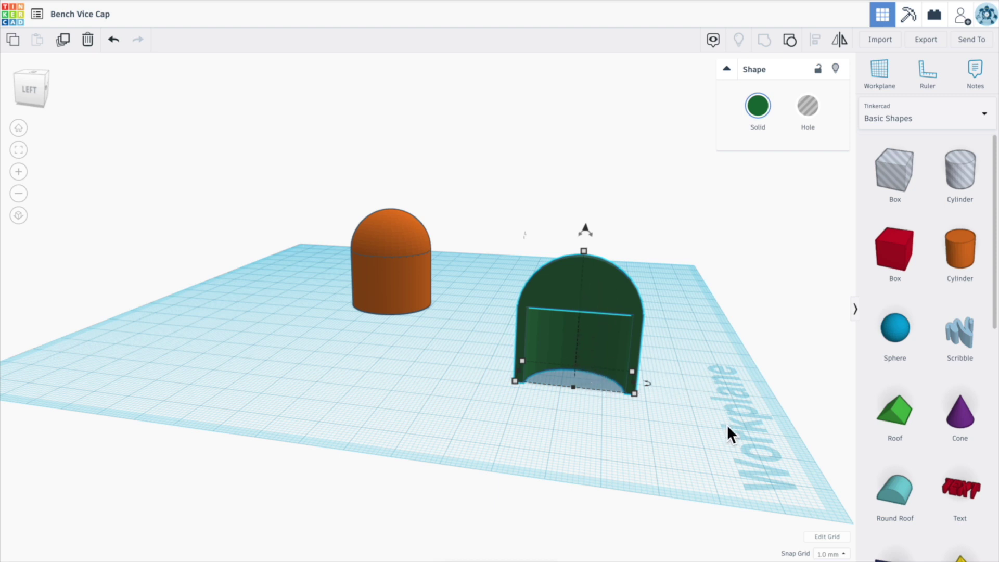
right_click_drag(727, 426, 454, 395)
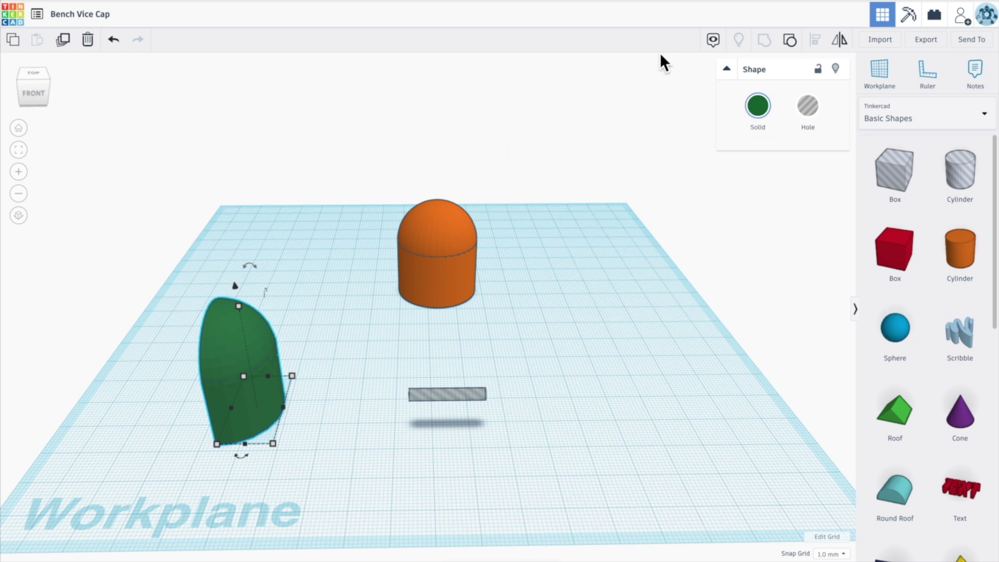
- Undo the slice, set the pin-hole cylinder against the cap, and group them together
left_click(114, 40)
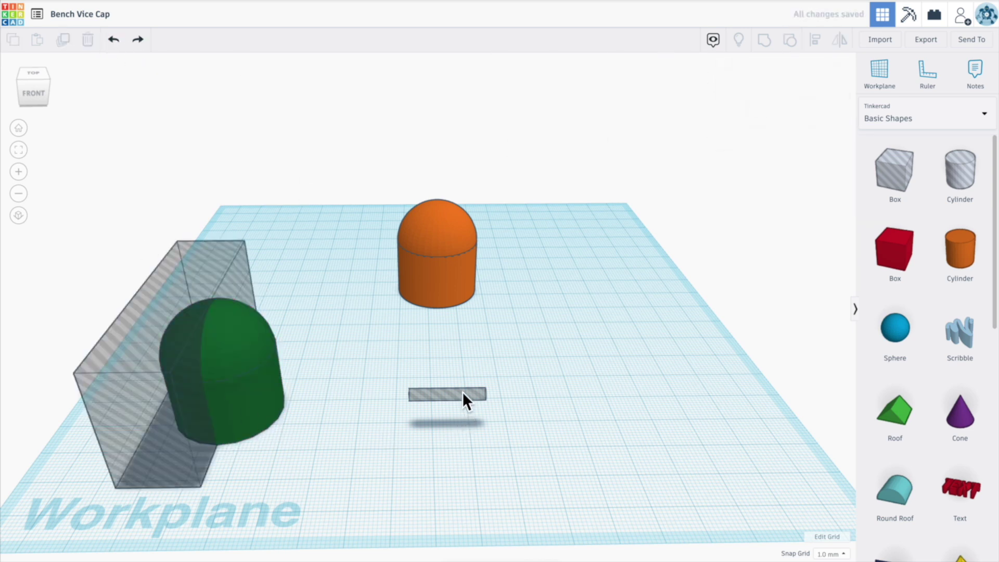
left_click_drag(133, 419, 46, 405)
left_click_drag(457, 400, 289, 380)
right_click_drag(289, 380, 368, 475)
left_click_drag(198, 409, 198, 351)
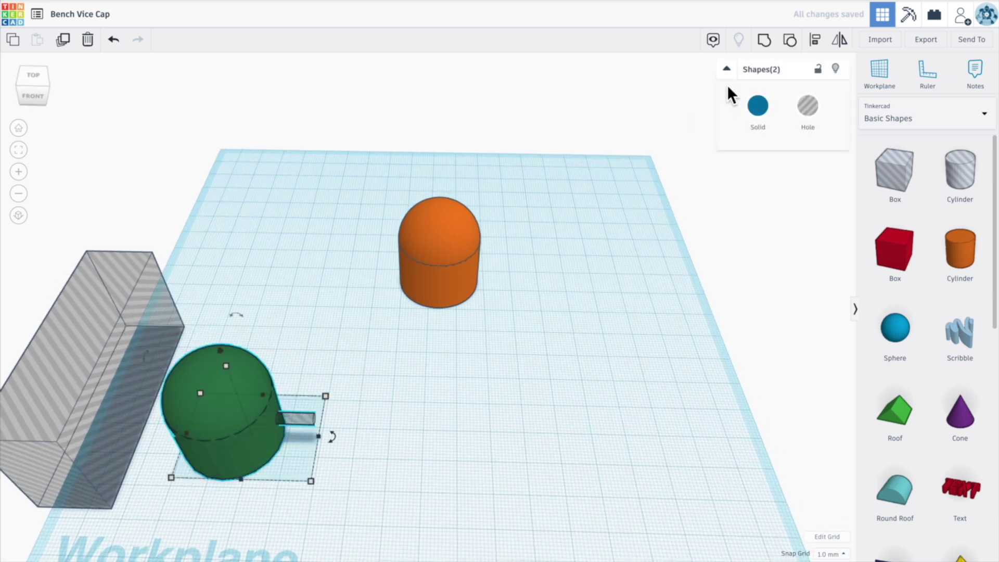
left_click(764, 40)
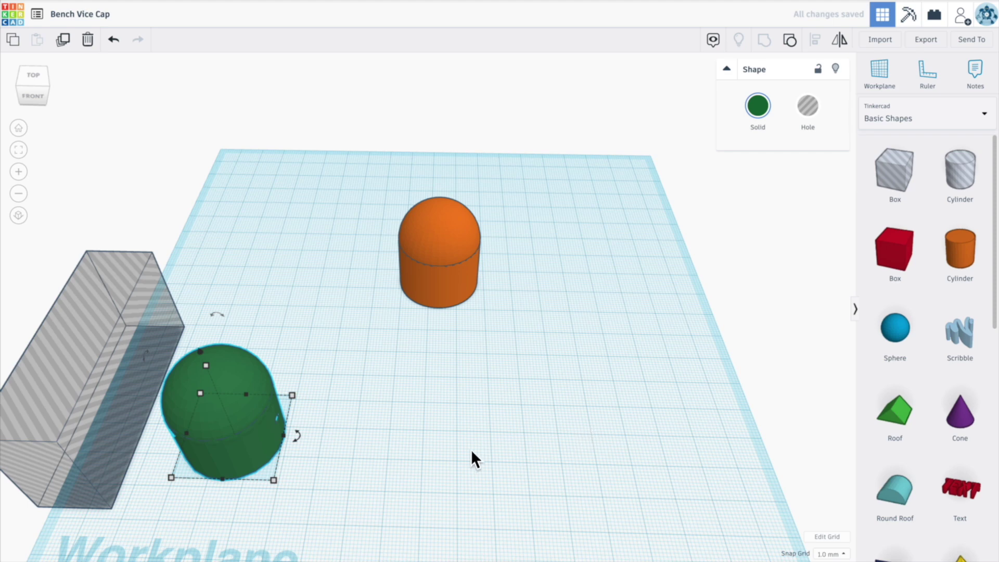
- Slide the hole box over the cap and group them to test-slice it in half
right_click_drag(456, 447, 598, 420)
left_click_drag(301, 481, 444, 435)
right_click_drag(451, 433, 476, 390)
left_click_drag(154, 419, 165, 421)
left_click_drag(70, 191, 318, 492)
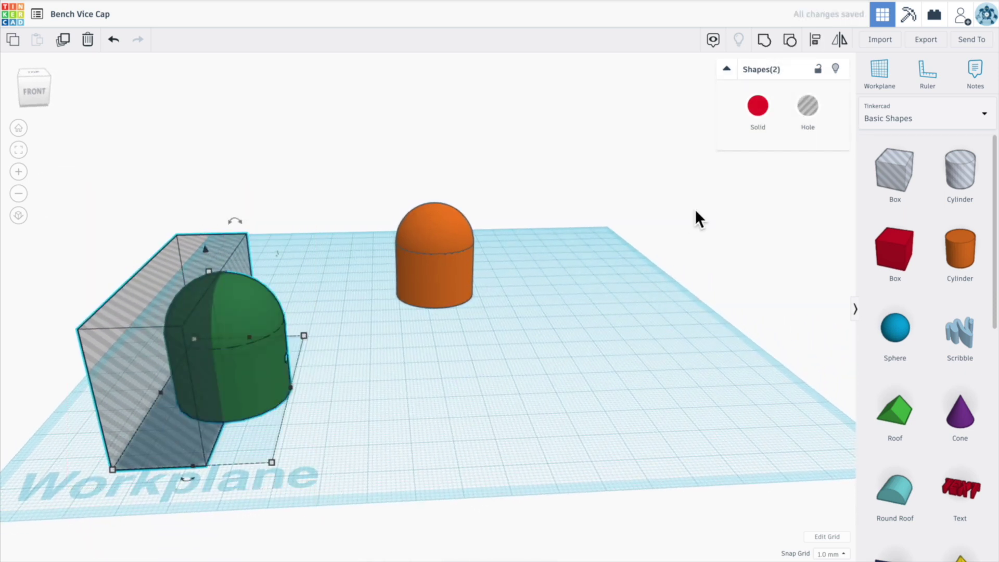
left_click(766, 41)
mouse_move(373, 415)
right_mouse_down()
mouse_move(592, 390)
mouse_move(580, 372)
mouse_move(501, 405)
mouse_move(389, 417)
right_mouse_up()
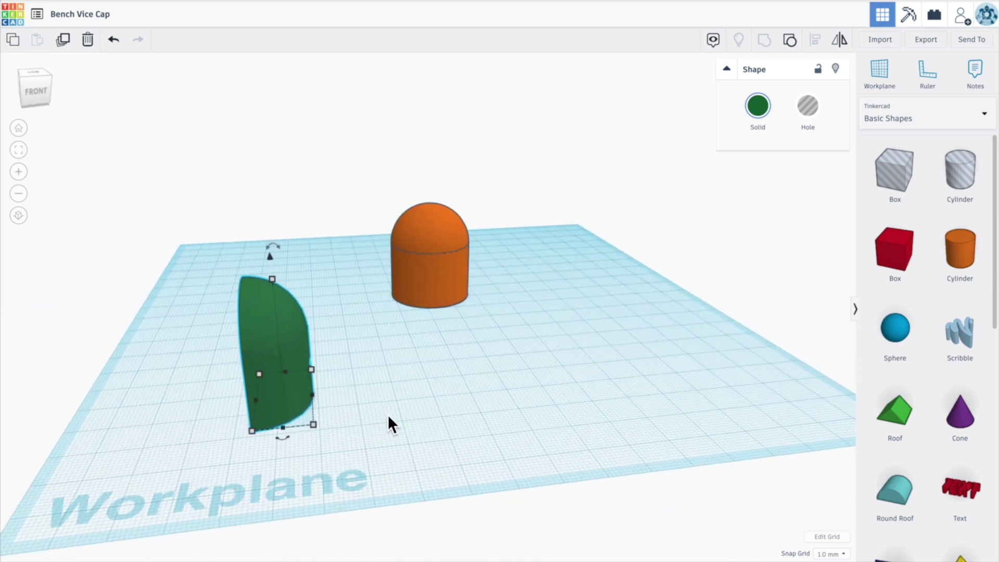
- Undo the test slice and delete the hole box, leaving the full domed cap
left_click(114, 39)
left_click_drag(190, 408, 177, 229)
key("Delete")
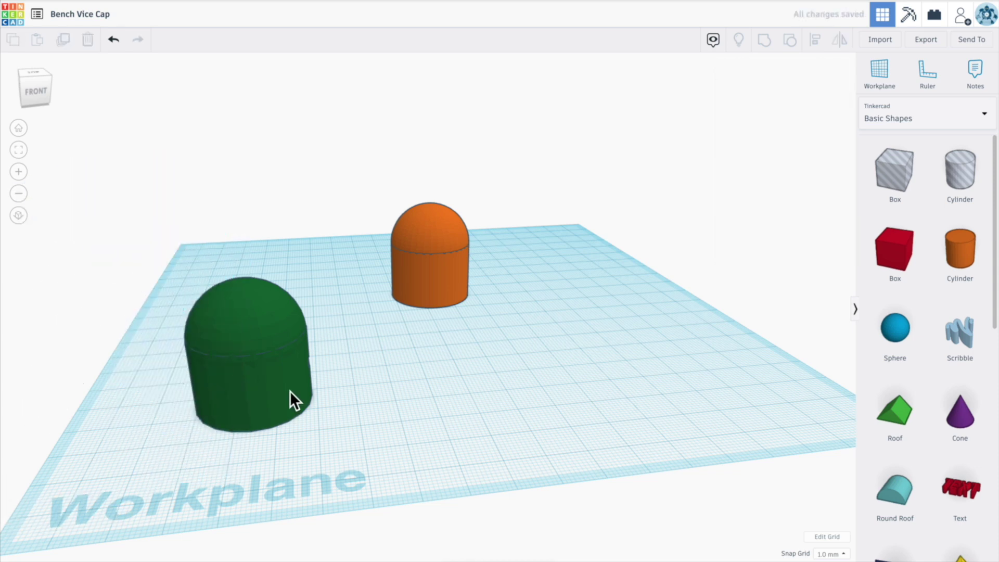